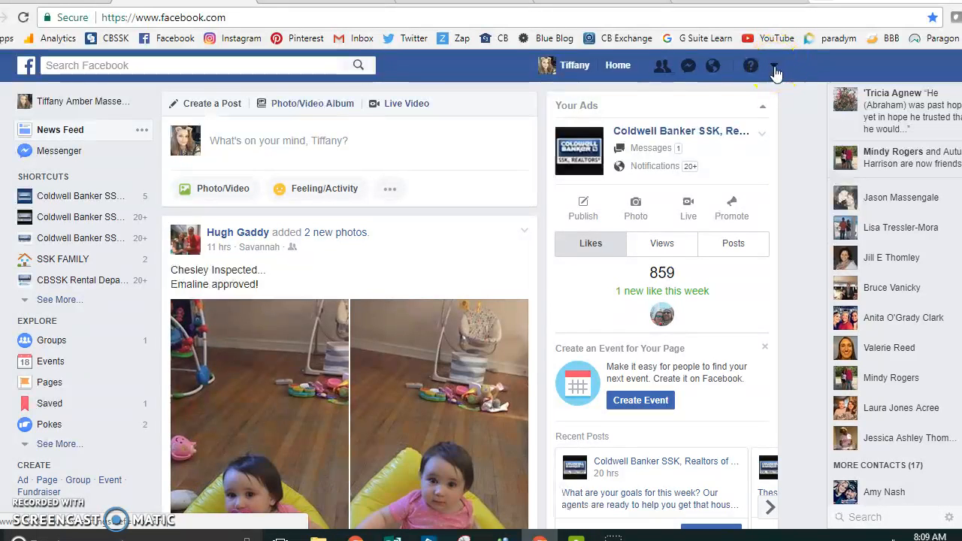
Step: Start creating a new ad and choose Traffic as the marketing objective
{"action": "left_click", "coordinate": [775, 69]}
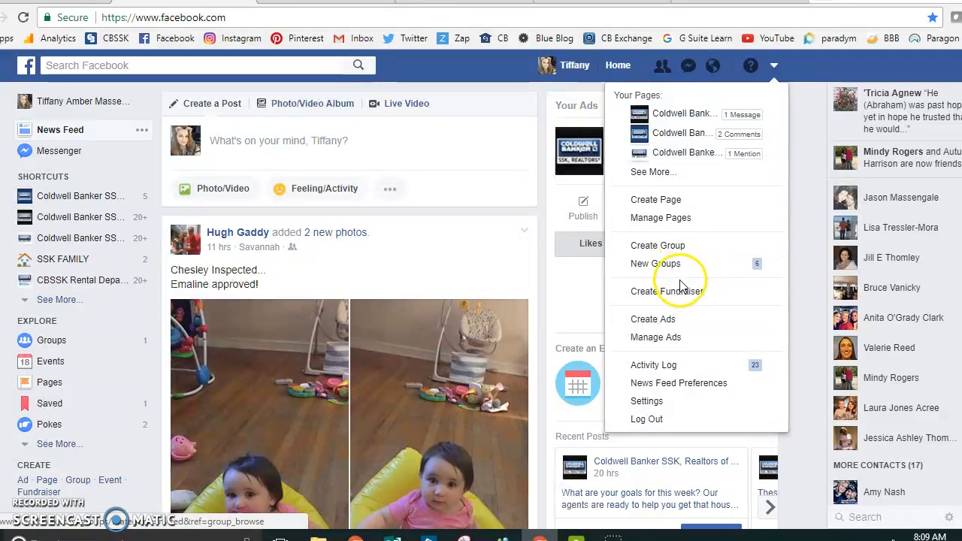
{"action": "left_click", "coordinate": [680, 322]}
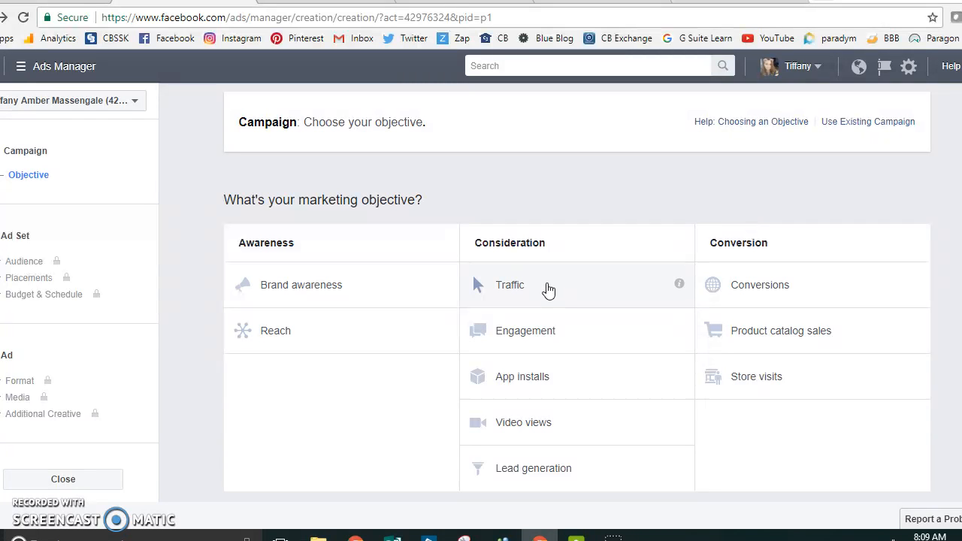
{"action": "left_click", "coordinate": [549, 290]}
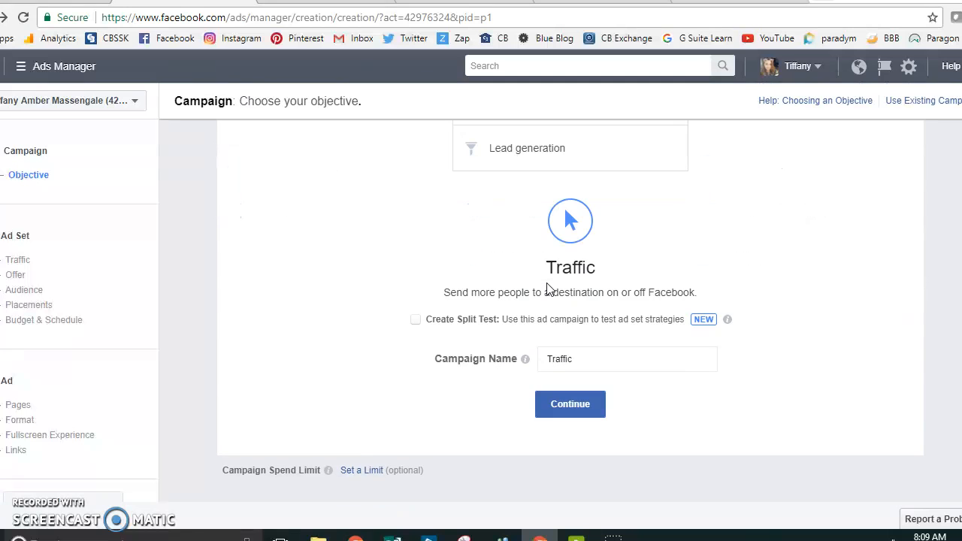
Step: Name the Traffic campaign with the property's street address and continue to the ad set
{"action": "scroll", "coordinate": [549, 290], "scroll_direction": "up", "scroll_amount": 1}
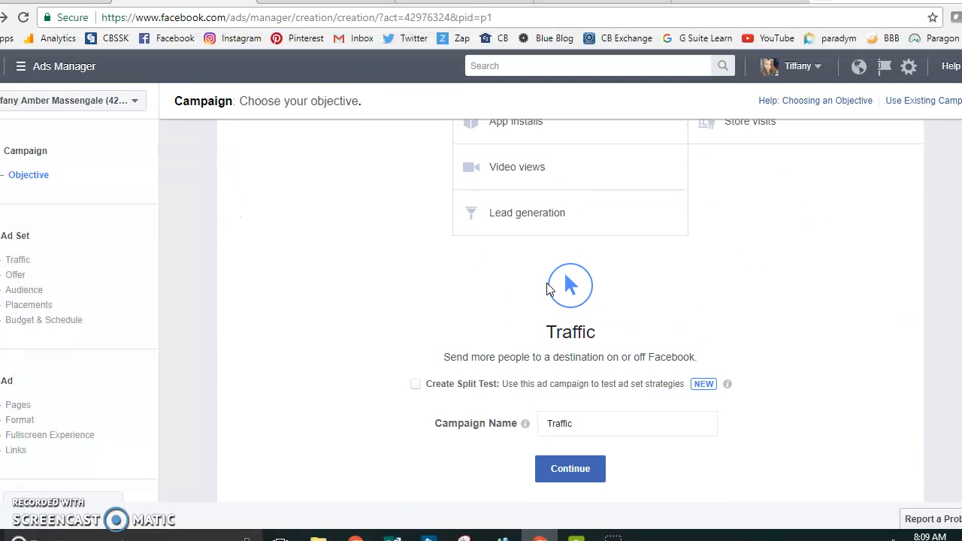
{"action": "scroll", "coordinate": [550, 290], "scroll_direction": "down", "scroll_amount": 1}
{"action": "scroll", "coordinate": [550, 290], "scroll_direction": "up", "scroll_amount": 1}
{"action": "scroll", "coordinate": [547, 286], "scroll_direction": "up", "scroll_amount": 2}
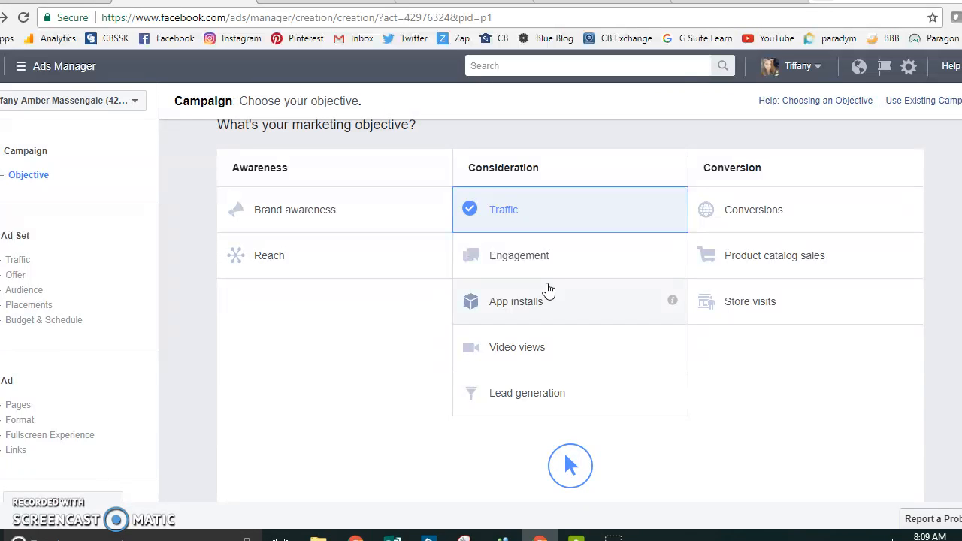
{"action": "scroll", "coordinate": [547, 290], "scroll_direction": "down", "scroll_amount": 4}
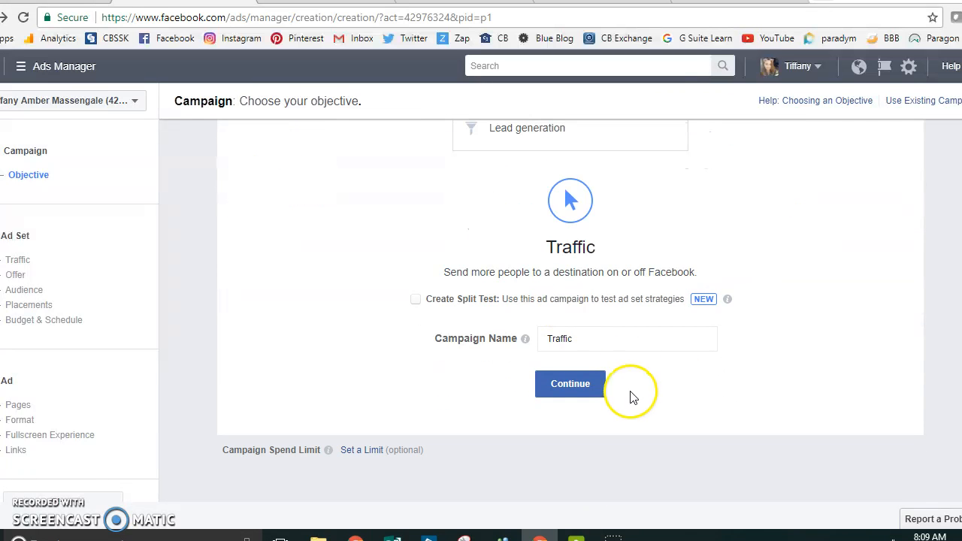
{"action": "left_click", "coordinate": [601, 339]}
{"action": "left_click", "coordinate": [601, 339]}
{"action": "key", "text": "BackSpace"}
{"action": "key", "text": "BackSpace"}
{"action": "key", "text": "BackSpace"}
{"action": "key", "text": "BackSpace"}
{"action": "key", "text": "BackSpace"}
{"action": "key", "text": "BackSpace"}
{"action": "key", "text": "BackSpace"}
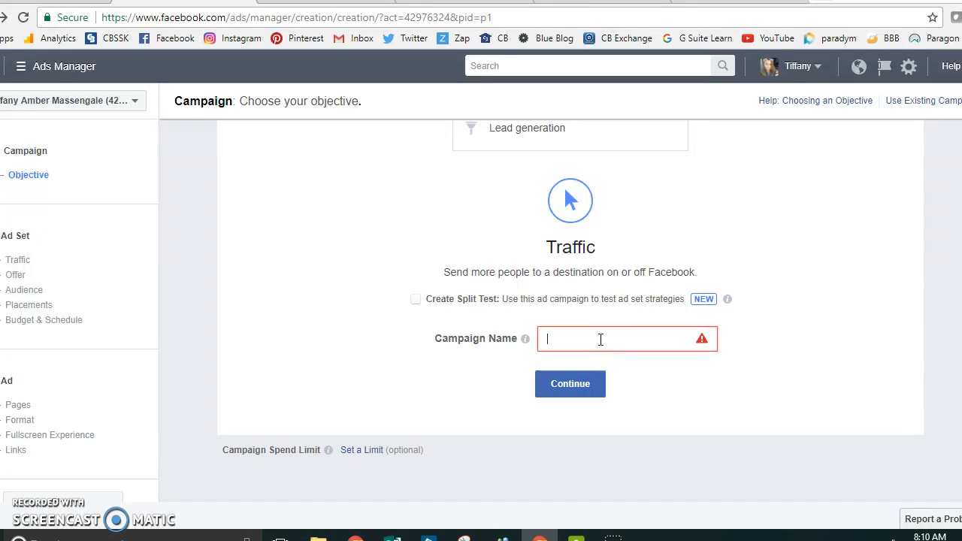
{"action": "type", "text": "123 Main St"}
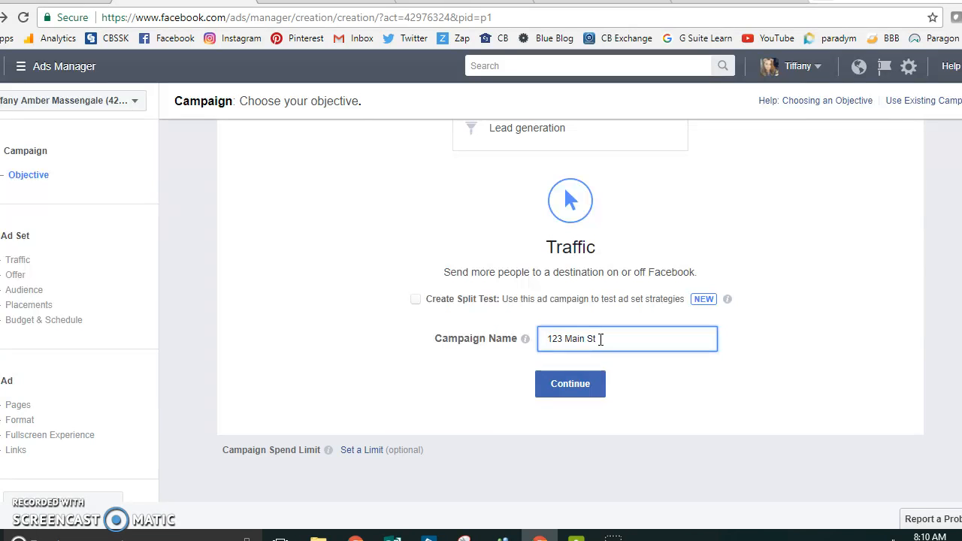
{"action": "left_click", "coordinate": [552, 342]}
{"action": "left_click", "coordinate": [647, 339]}
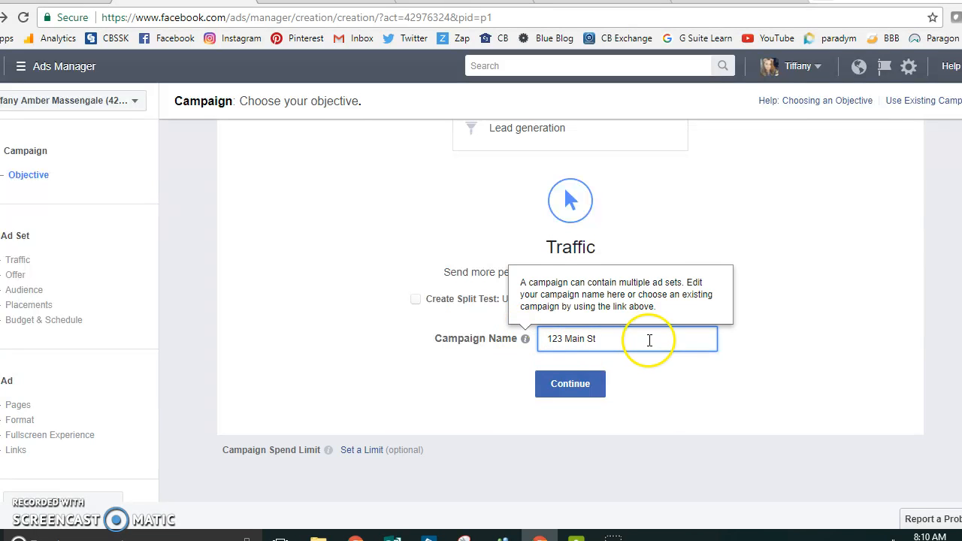
{"action": "left_click", "coordinate": [553, 385]}
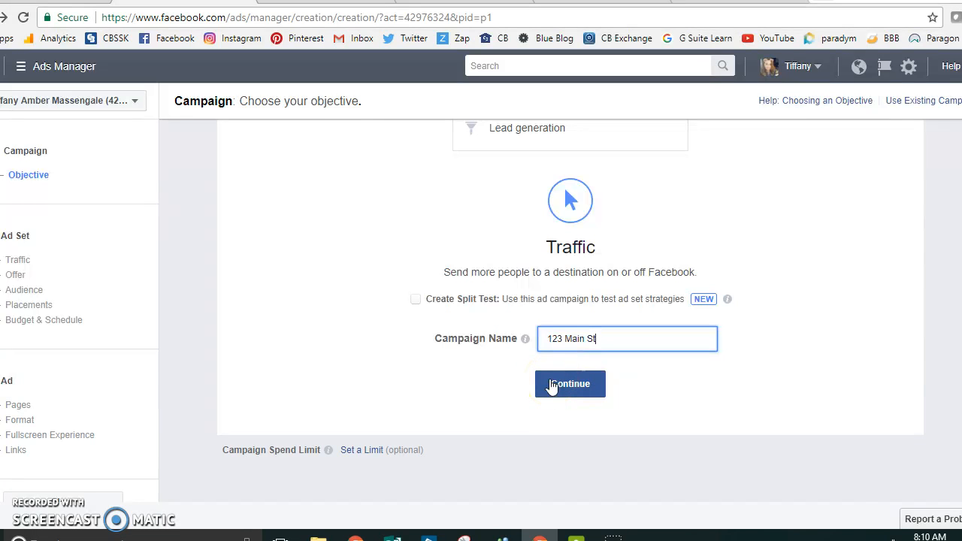
{"action": "left_click", "coordinate": [552, 385]}
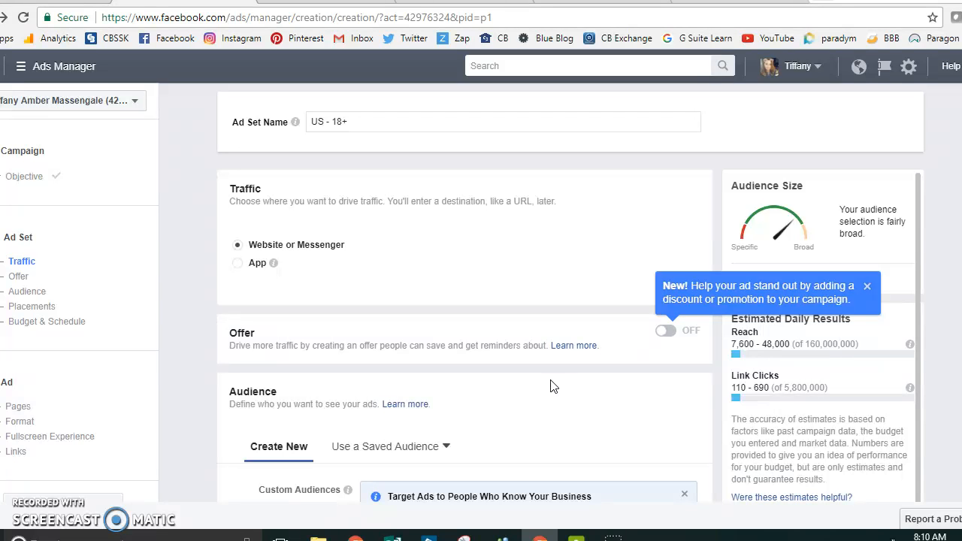
Step: Set the audience location to the zip code 31210 in Macon, Georgia
{"action": "scroll", "coordinate": [550, 387], "scroll_direction": "down", "scroll_amount": 1}
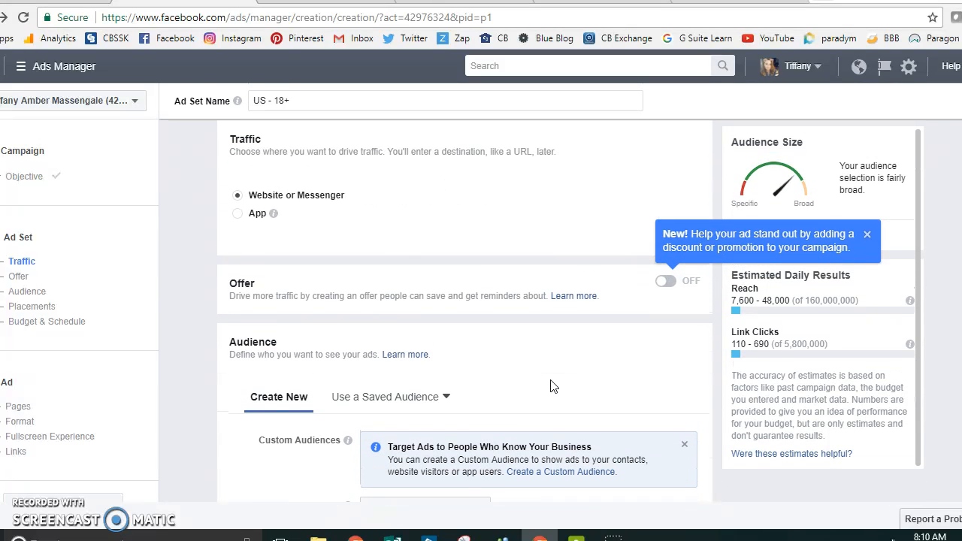
{"action": "scroll", "coordinate": [550, 387], "scroll_direction": "down", "scroll_amount": 2}
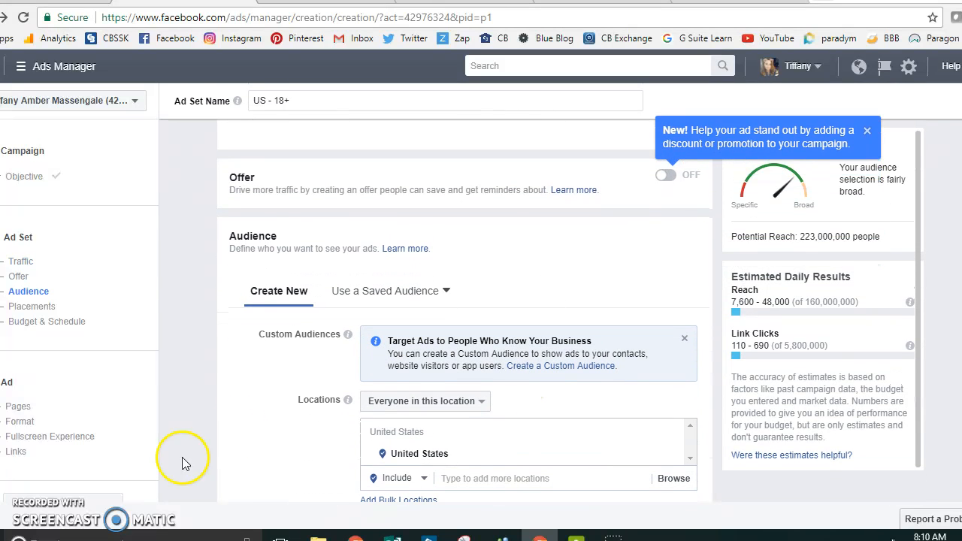
{"action": "scroll", "coordinate": [235, 409], "scroll_direction": "down", "scroll_amount": 3}
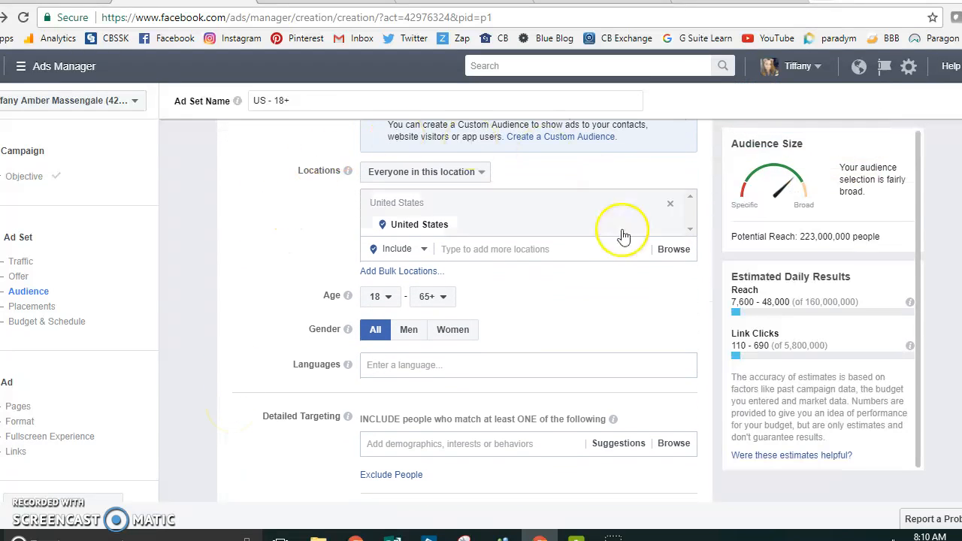
{"action": "left_click", "coordinate": [498, 249]}
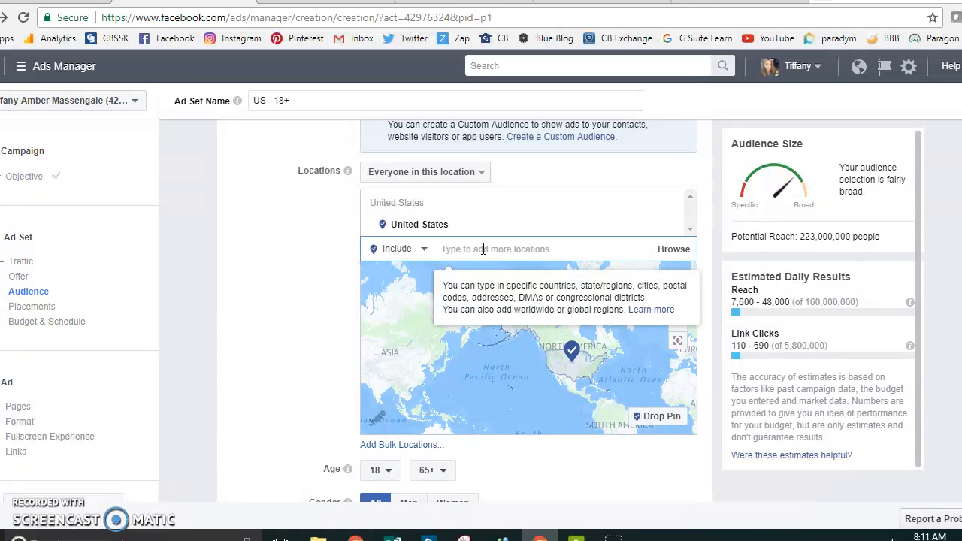
{"action": "type", "text": "31210"}
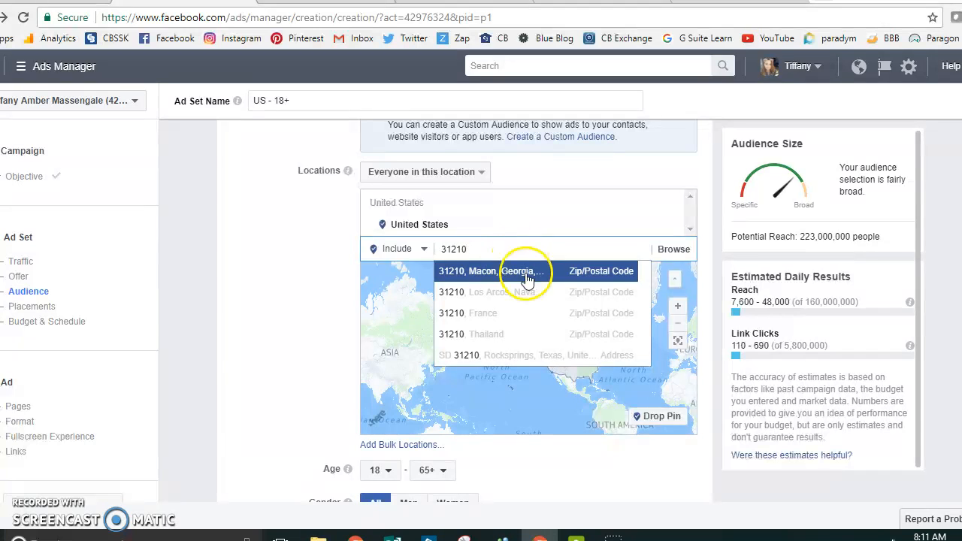
{"action": "left_click", "coordinate": [533, 272]}
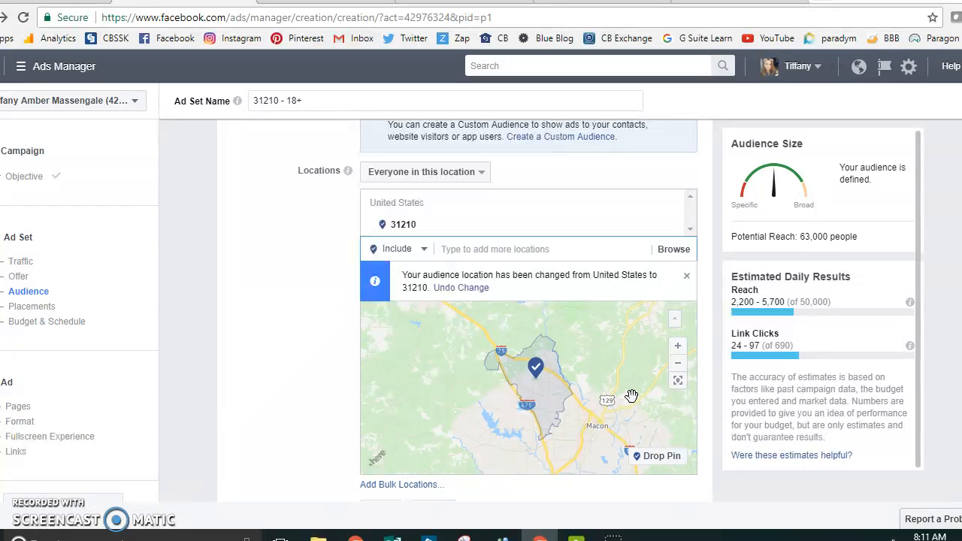
Step: Drop a pin on the map west of the zip code area, then remove that pinned location
{"action": "scroll", "coordinate": [632, 396], "scroll_direction": "down", "scroll_amount": 2}
{"action": "scroll", "coordinate": [631, 396], "scroll_direction": "up", "scroll_amount": 2}
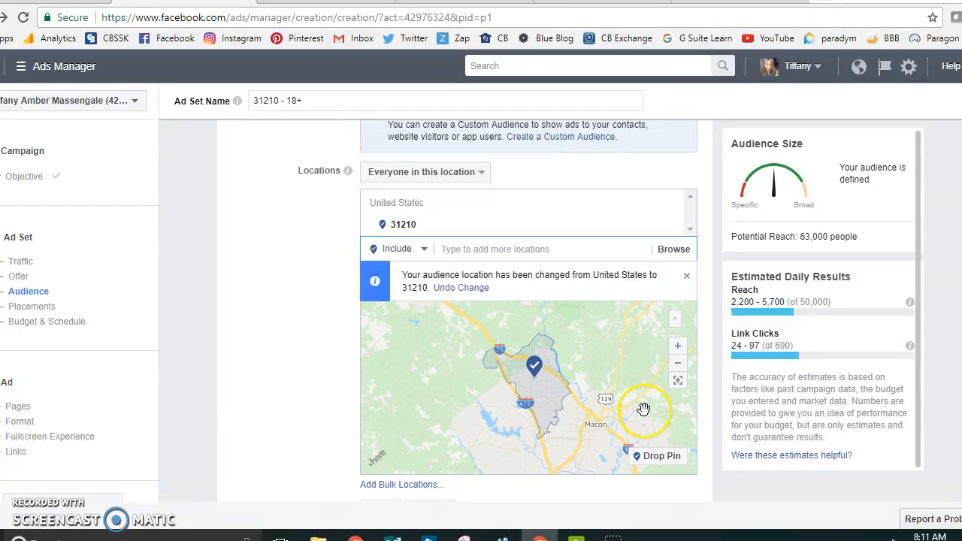
{"action": "left_click", "coordinate": [661, 456]}
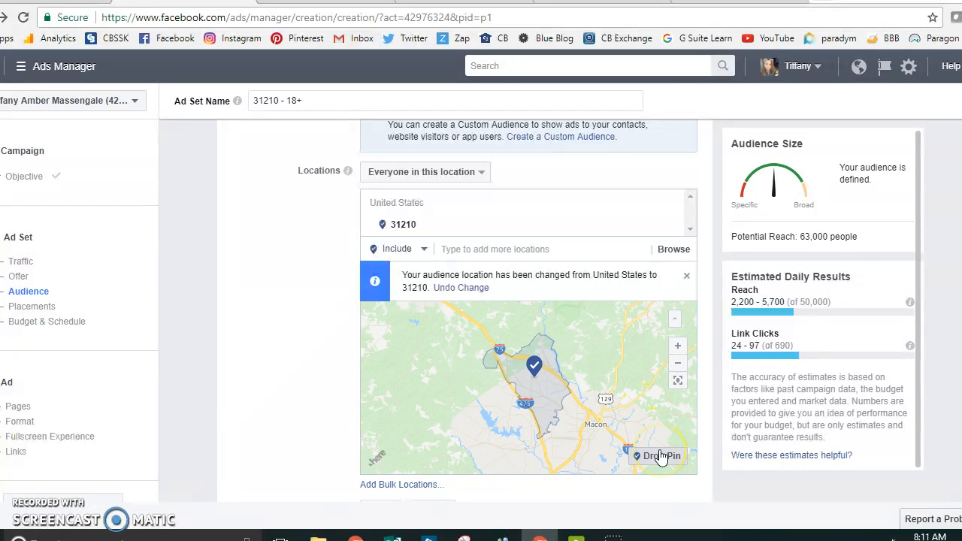
{"action": "left_click", "coordinate": [660, 456]}
{"action": "left_click", "coordinate": [603, 342]}
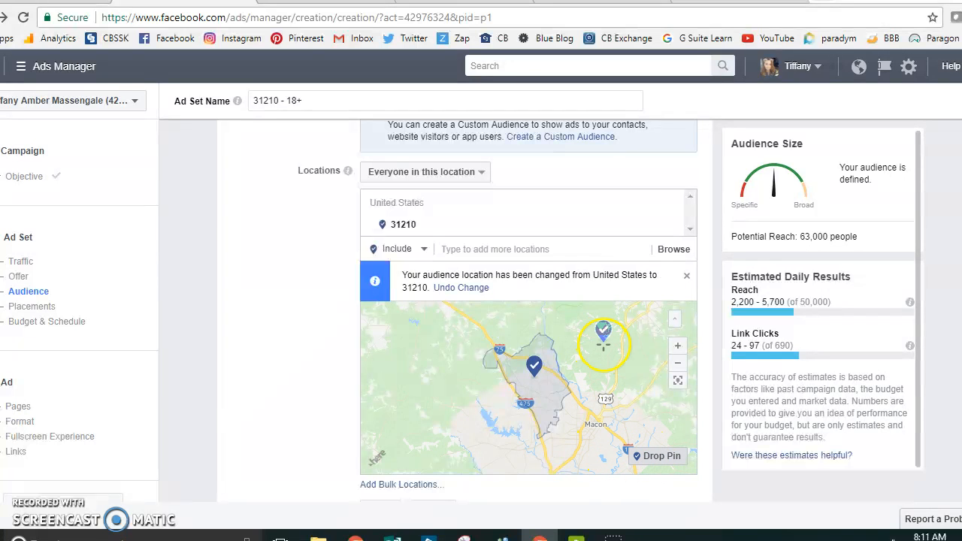
{"action": "left_click", "coordinate": [446, 402]}
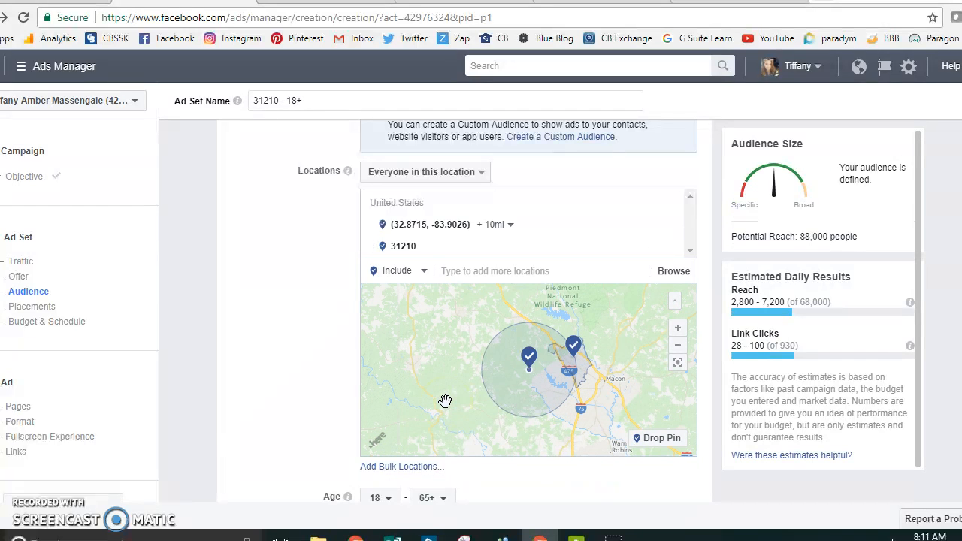
{"action": "left_click", "coordinate": [529, 359]}
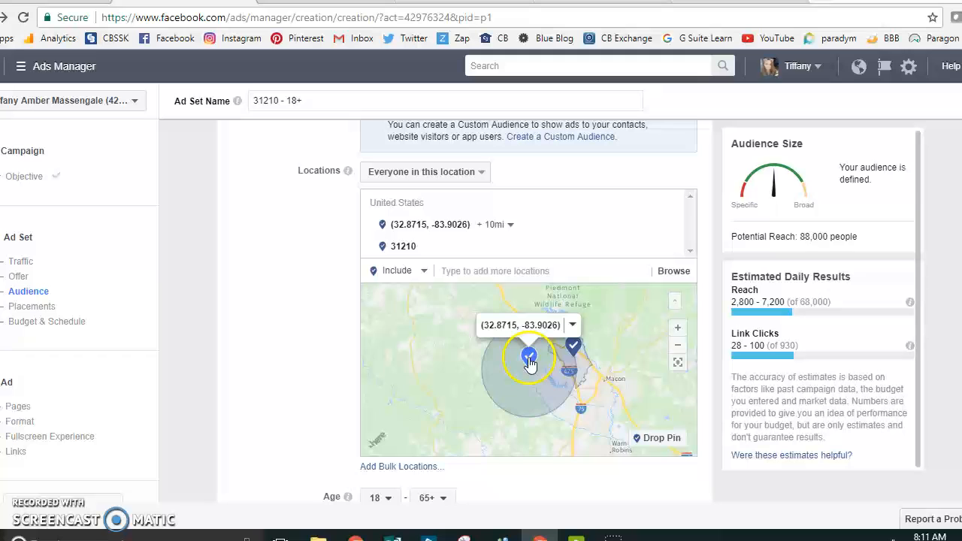
{"action": "left_click", "coordinate": [574, 329]}
{"action": "left_click", "coordinate": [589, 381]}
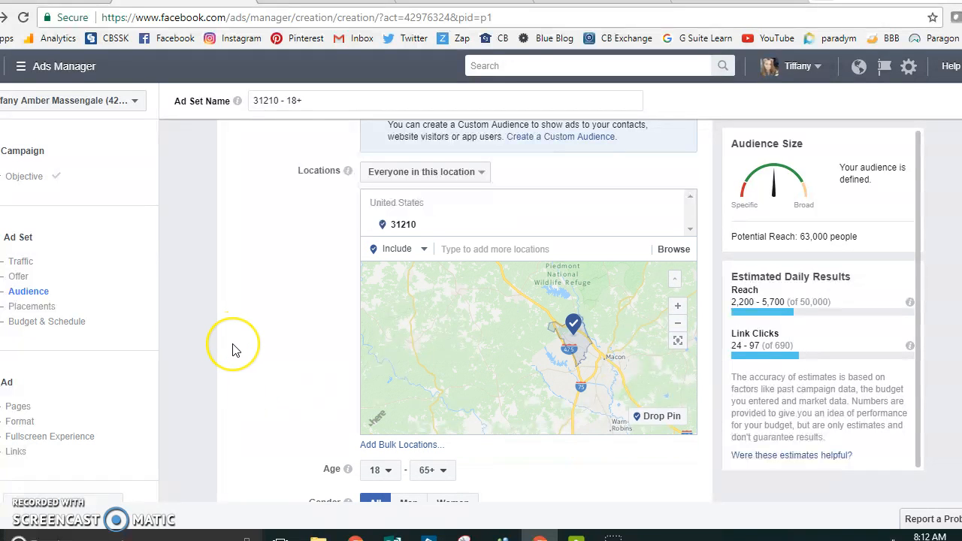
Step: Set the minimum audience age to 30
{"action": "scroll", "coordinate": [232, 348], "scroll_direction": "down", "scroll_amount": 2}
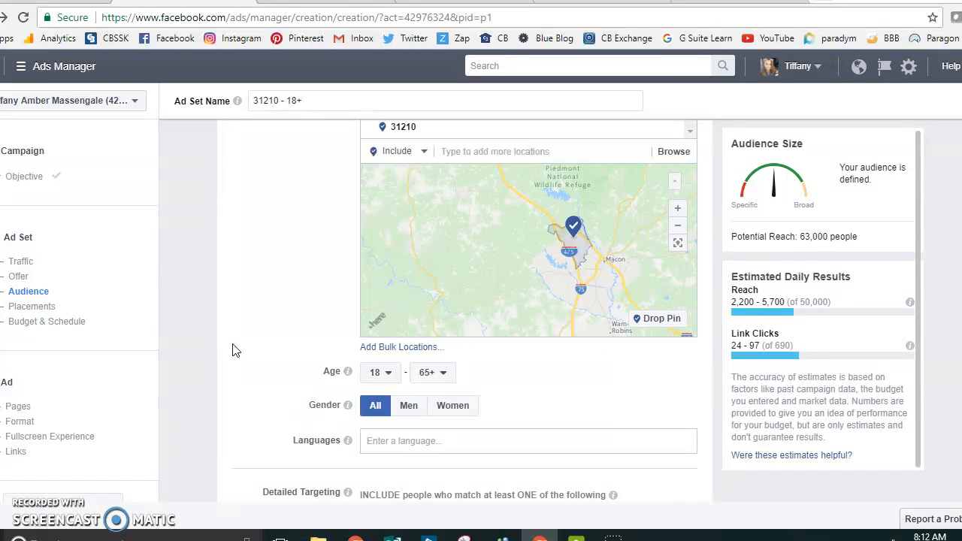
{"action": "scroll", "coordinate": [232, 350], "scroll_direction": "down", "scroll_amount": 2}
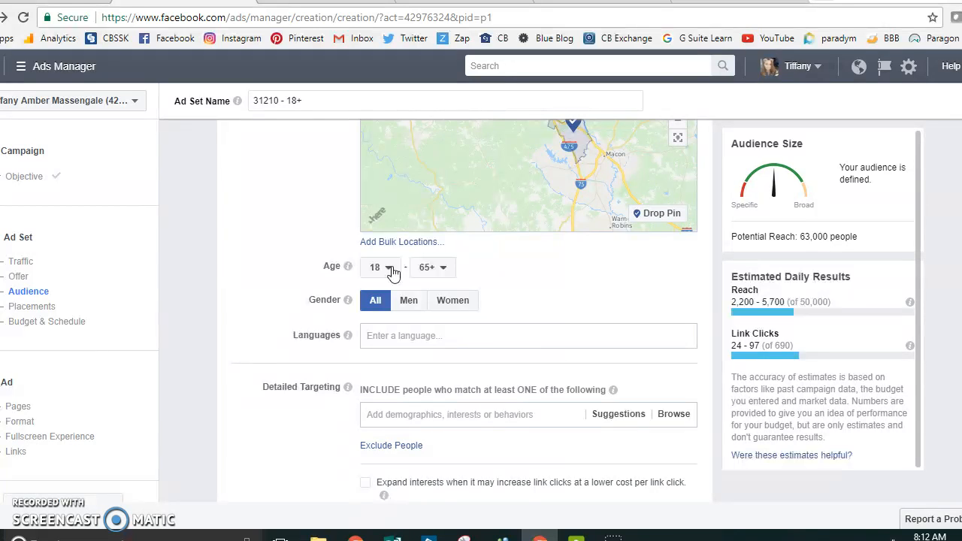
{"action": "left_click", "coordinate": [389, 268]}
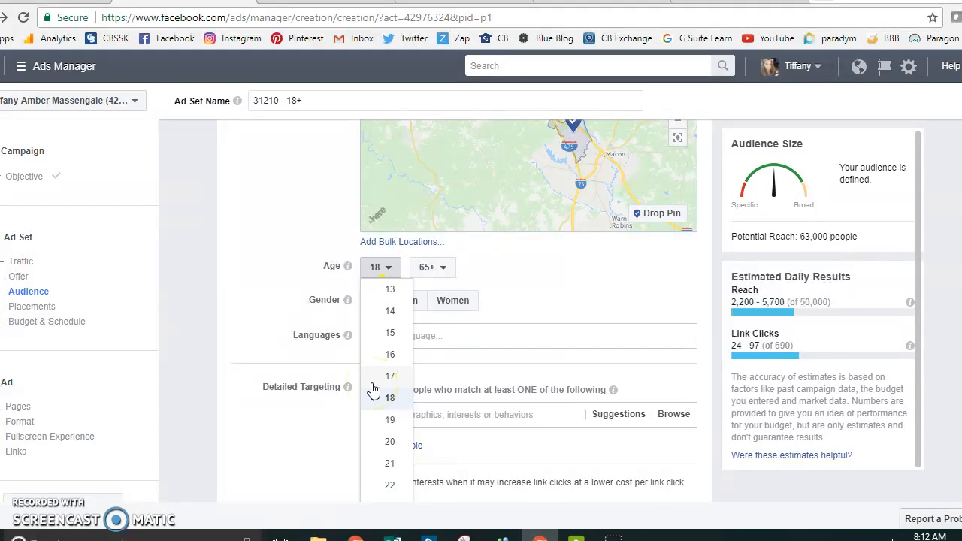
{"action": "scroll", "coordinate": [374, 389], "scroll_direction": "down", "scroll_amount": 1}
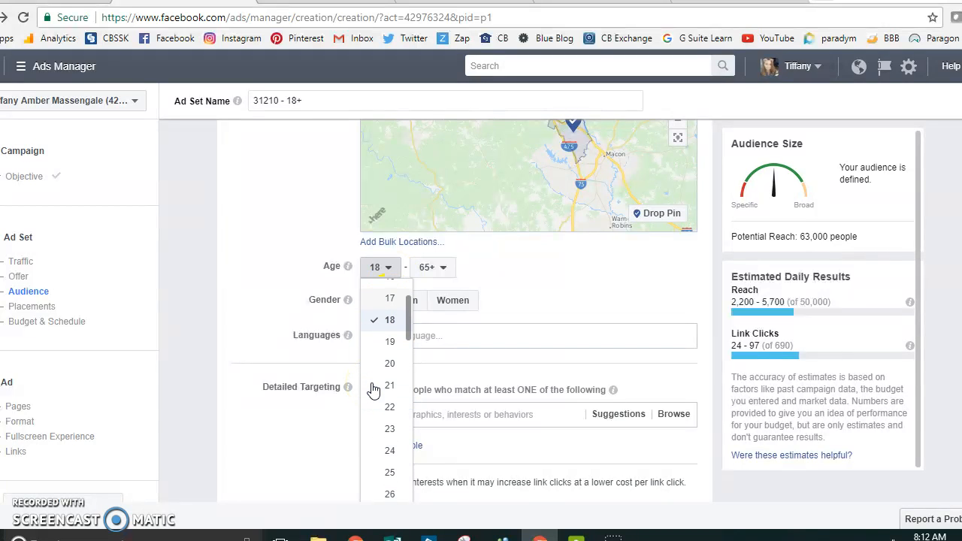
{"action": "scroll", "coordinate": [374, 389], "scroll_direction": "down", "scroll_amount": 1}
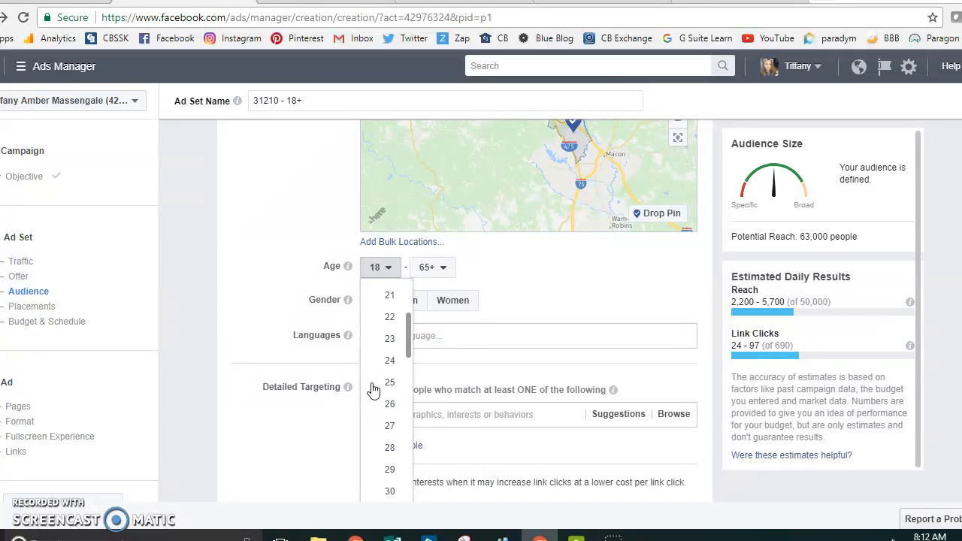
{"action": "scroll", "coordinate": [373, 389], "scroll_direction": "down", "scroll_amount": 1}
{"action": "left_click", "coordinate": [391, 419]}
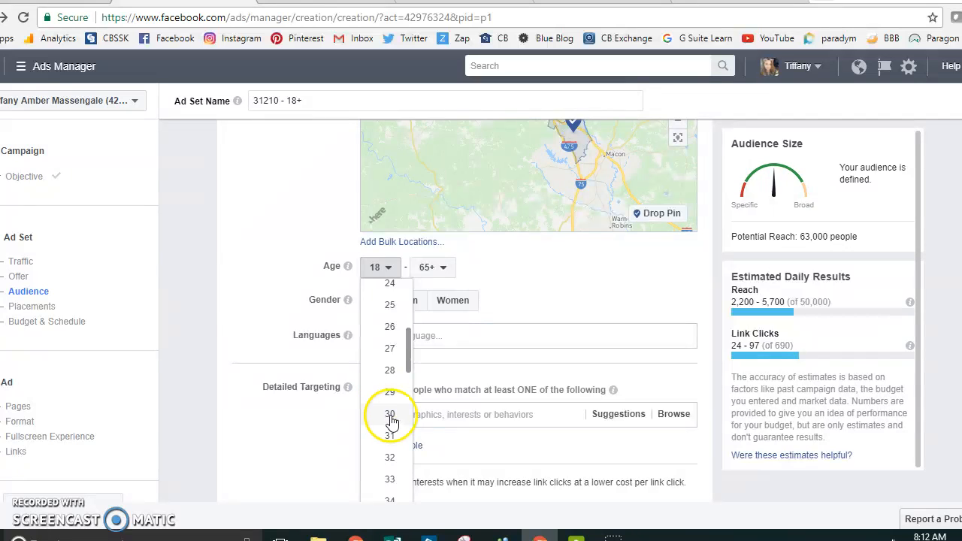
{"action": "left_click", "coordinate": [391, 420]}
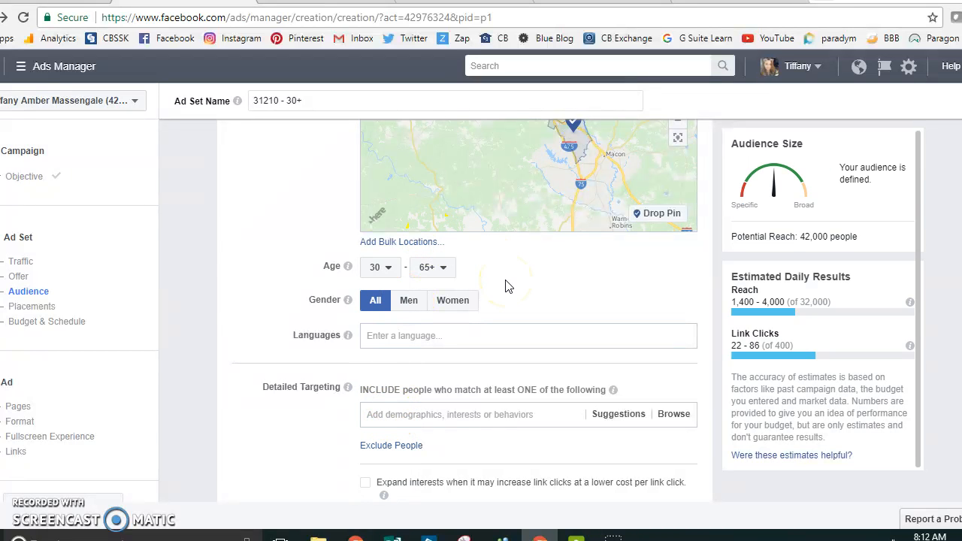
Step: Open the browsable category list for detailed targeting
{"action": "scroll", "coordinate": [505, 285], "scroll_direction": "down", "scroll_amount": 1}
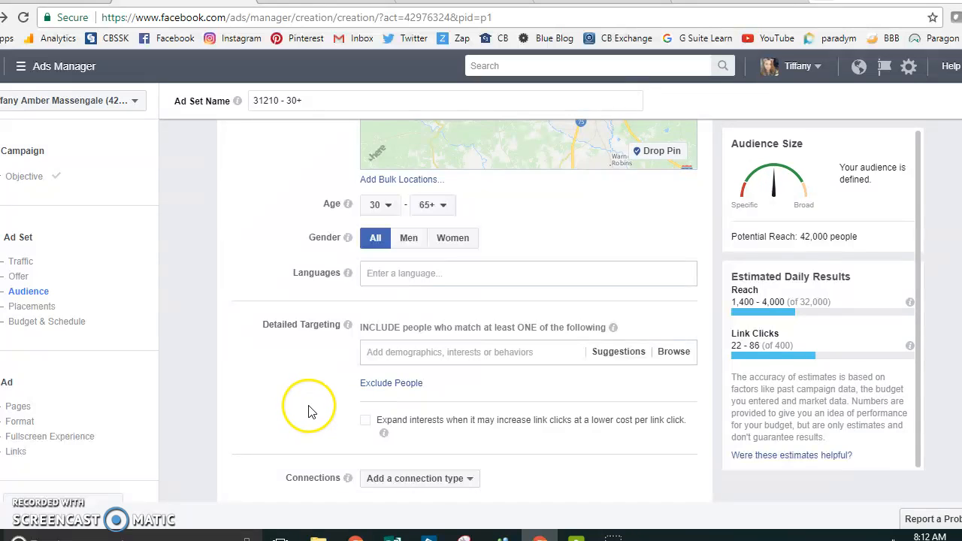
{"action": "scroll", "coordinate": [308, 412], "scroll_direction": "down", "scroll_amount": 1}
{"action": "scroll", "coordinate": [307, 350], "scroll_direction": "down", "scroll_amount": 1}
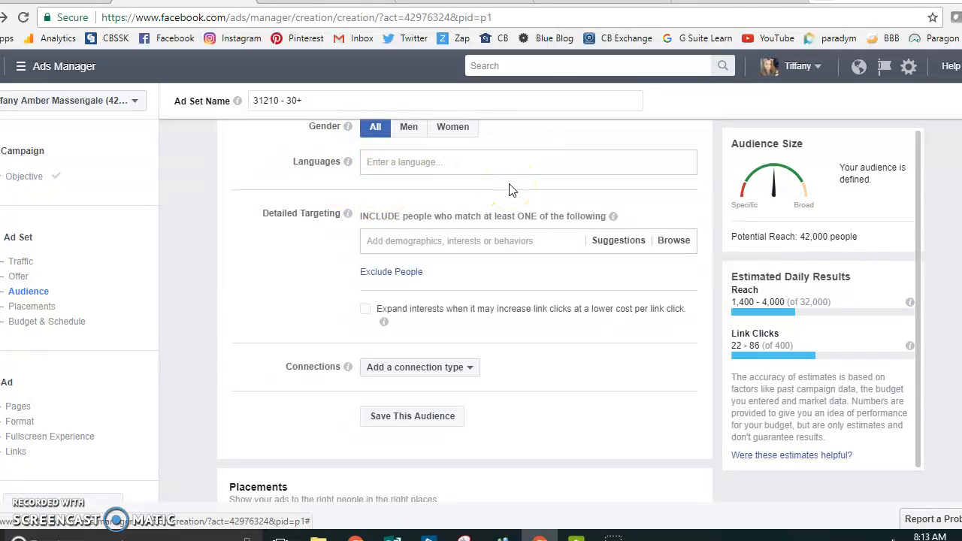
{"action": "scroll", "coordinate": [510, 189], "scroll_direction": "down", "scroll_amount": 1}
{"action": "scroll", "coordinate": [510, 190], "scroll_direction": "up", "scroll_amount": 1}
{"action": "scroll", "coordinate": [510, 189], "scroll_direction": "down", "scroll_amount": 1}
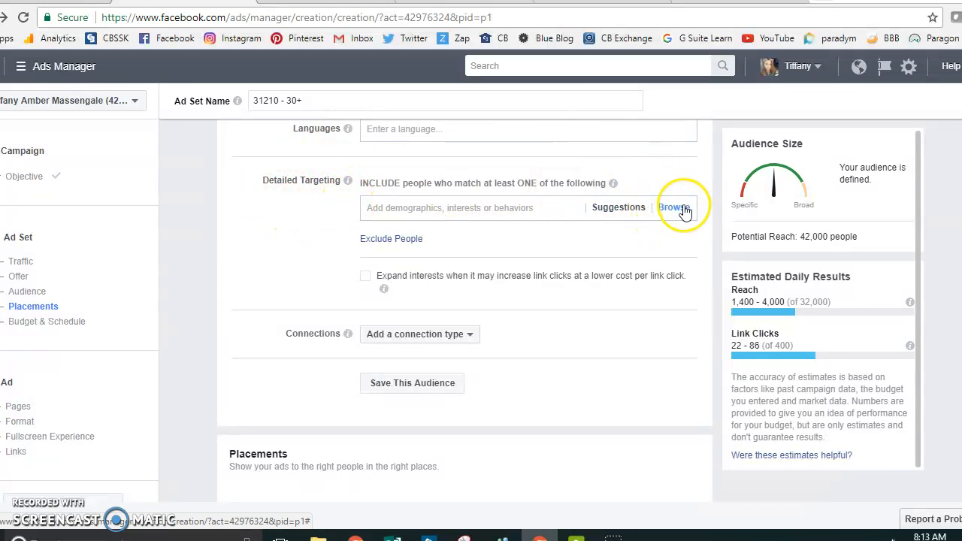
{"action": "scroll", "coordinate": [682, 214], "scroll_direction": "down", "scroll_amount": 1}
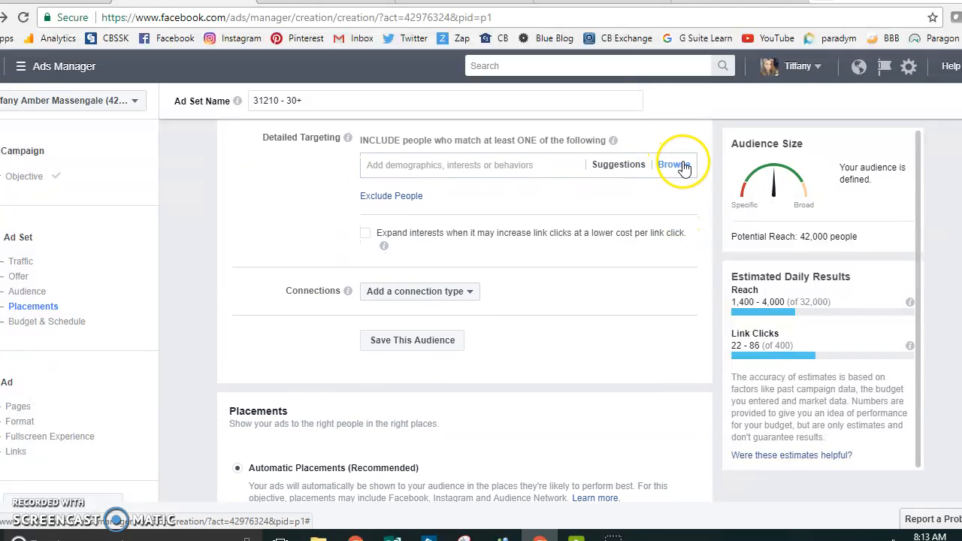
{"action": "left_click", "coordinate": [676, 175]}
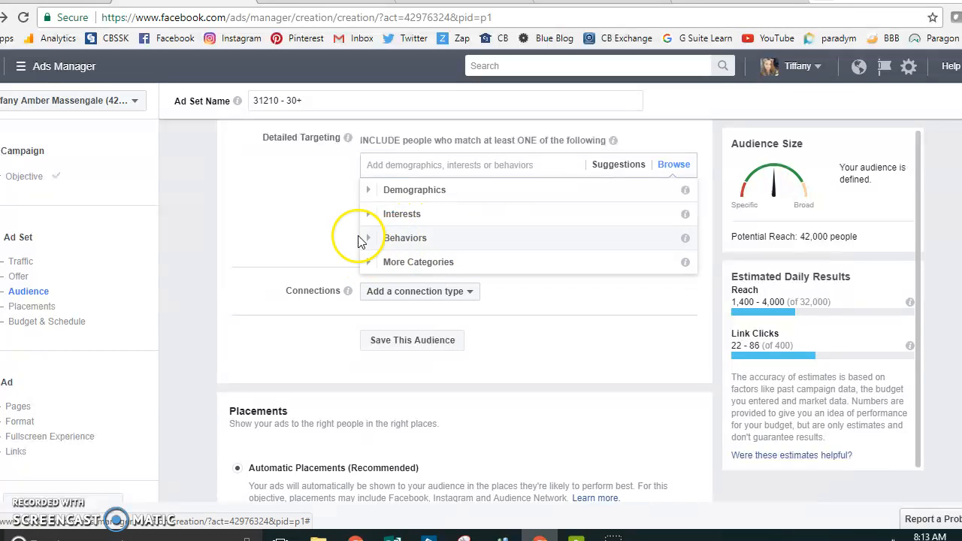
Step: Add the "Likely to move" behavior from Behaviors > Residential profiles to the detailed targeting
{"action": "left_click", "coordinate": [405, 238]}
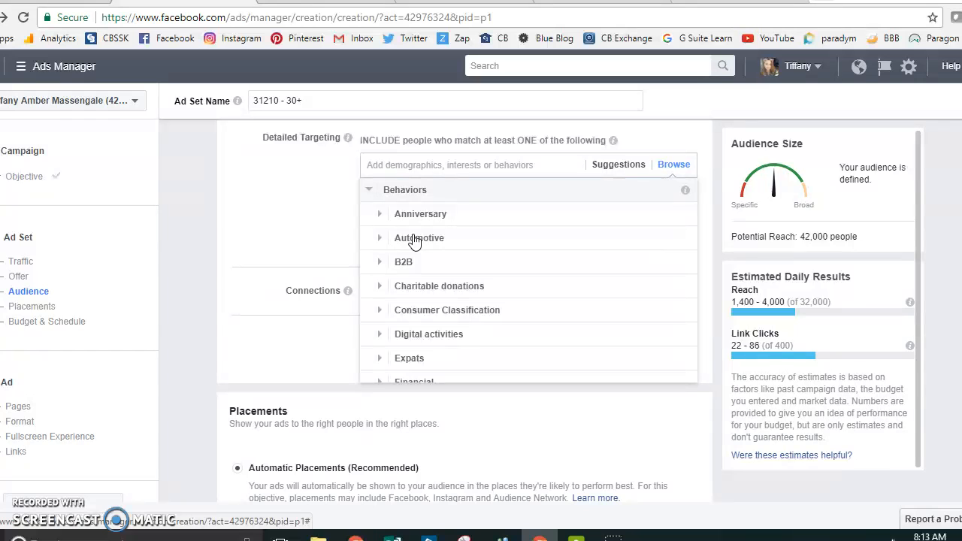
{"action": "scroll", "coordinate": [419, 275], "scroll_direction": "up", "scroll_amount": 1}
{"action": "scroll", "coordinate": [477, 275], "scroll_direction": "down", "scroll_amount": 3}
{"action": "scroll", "coordinate": [478, 278], "scroll_direction": "down", "scroll_amount": 5}
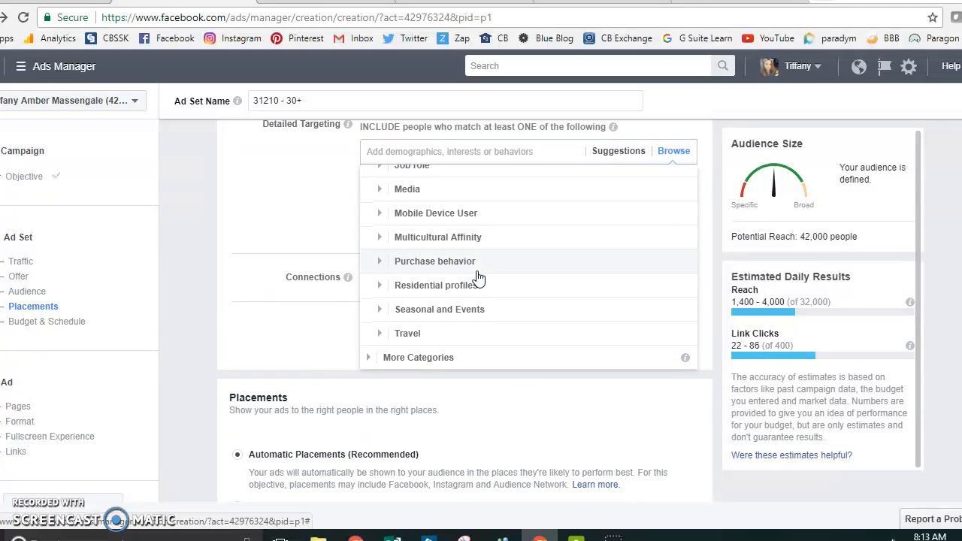
{"action": "left_click", "coordinate": [476, 292]}
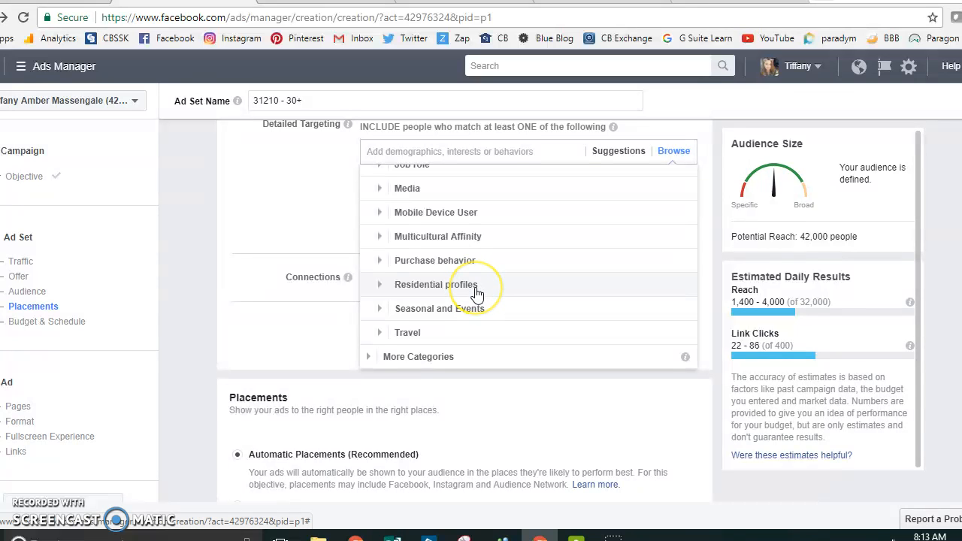
{"action": "mouse_move", "coordinate": [473, 225]}
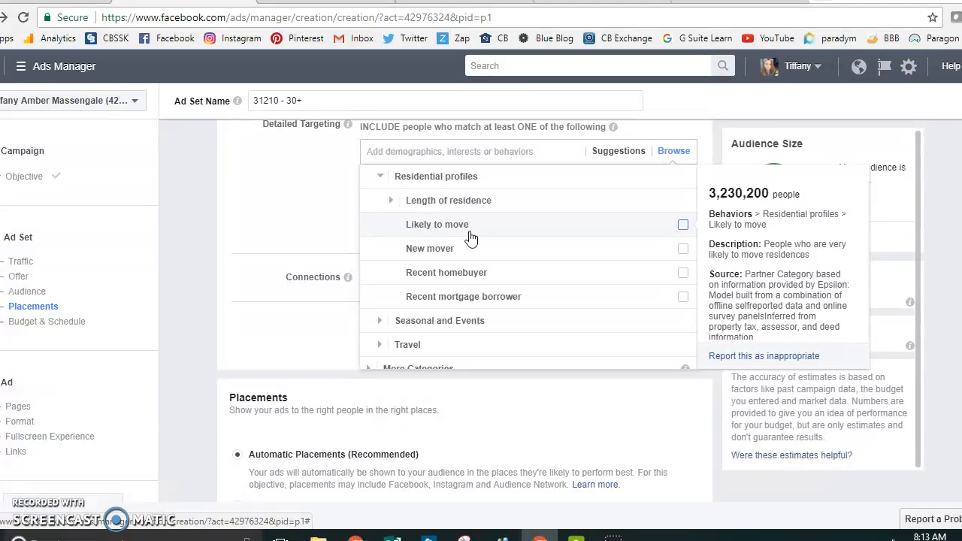
{"action": "left_click", "coordinate": [683, 227]}
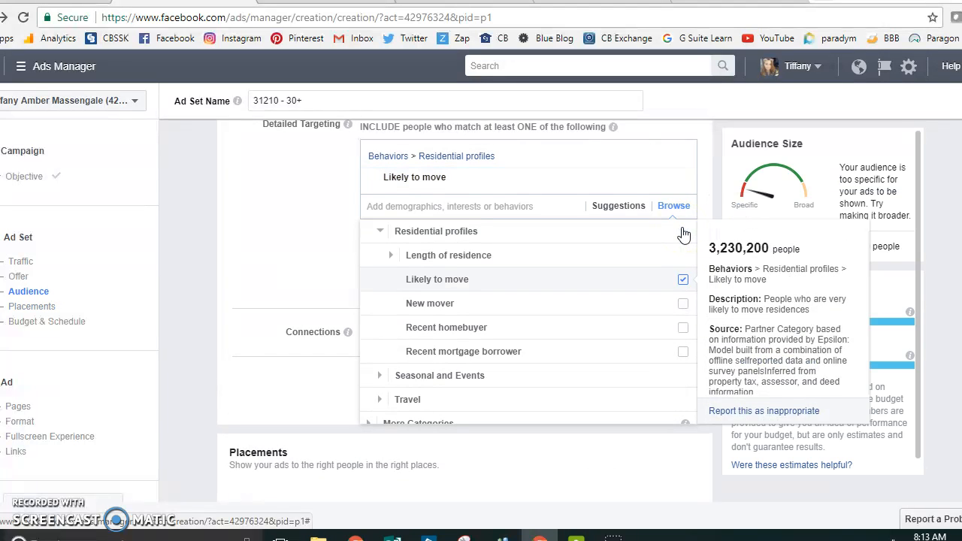
Step: Browse the Demographics > Generation targeting options without selecting any
{"action": "left_click", "coordinate": [680, 209]}
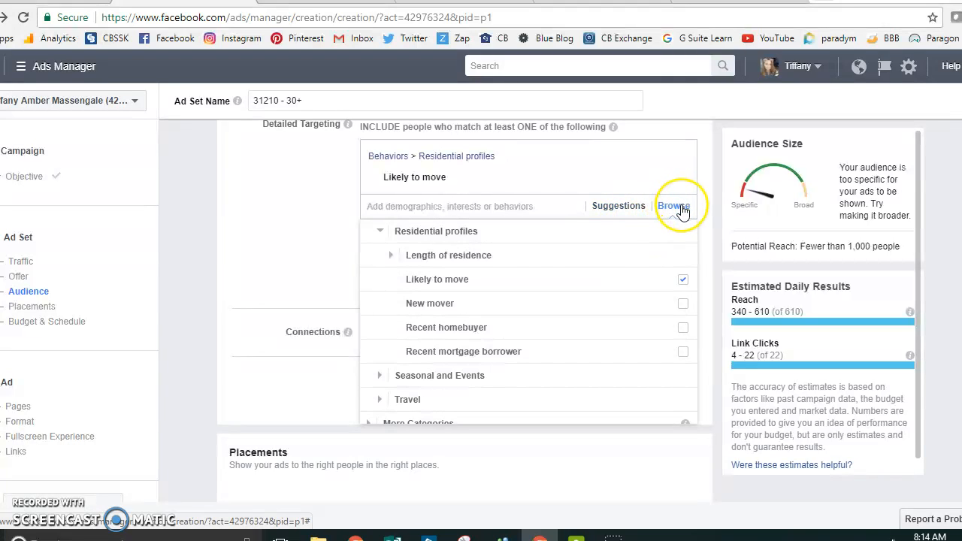
{"action": "left_click", "coordinate": [681, 210]}
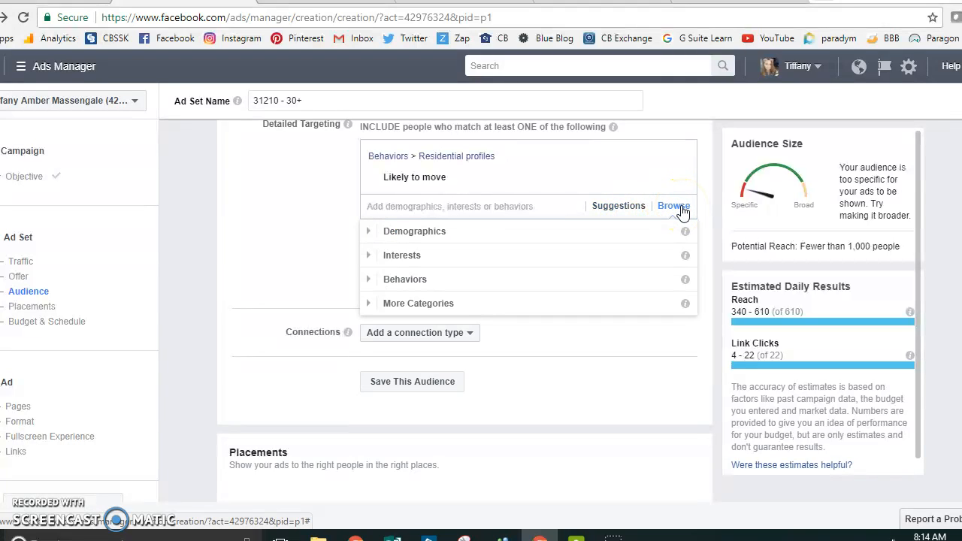
{"action": "left_click", "coordinate": [484, 239]}
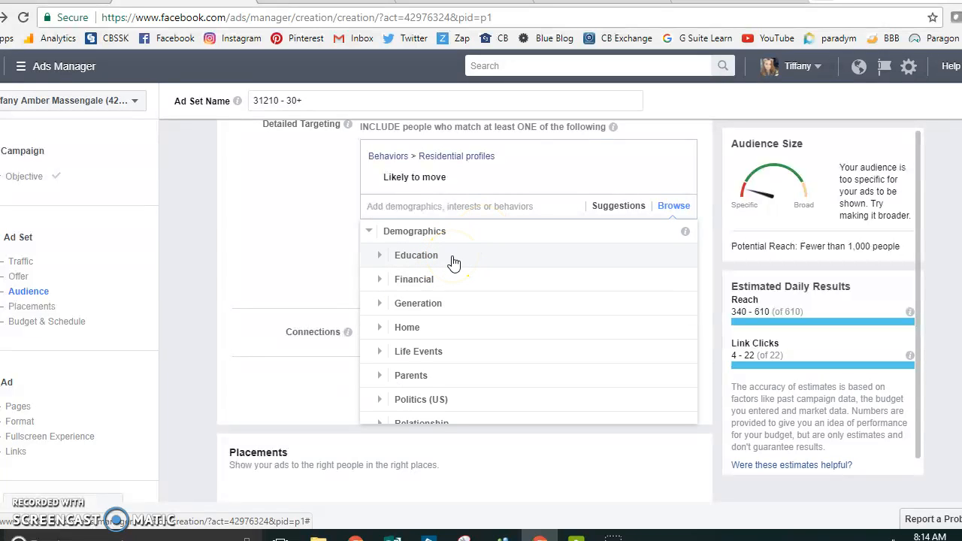
{"action": "left_click", "coordinate": [430, 308]}
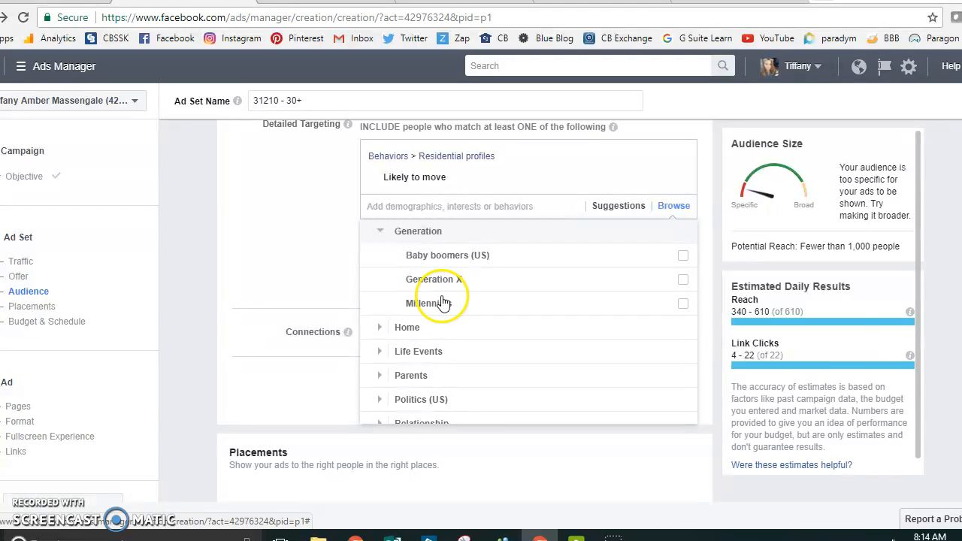
{"action": "mouse_move", "coordinate": [425, 307]}
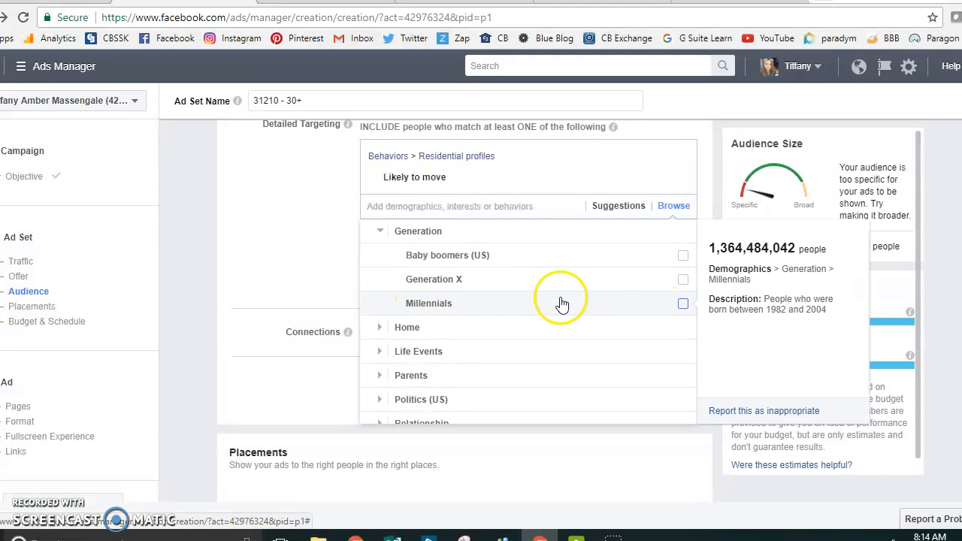
{"action": "mouse_move", "coordinate": [463, 256]}
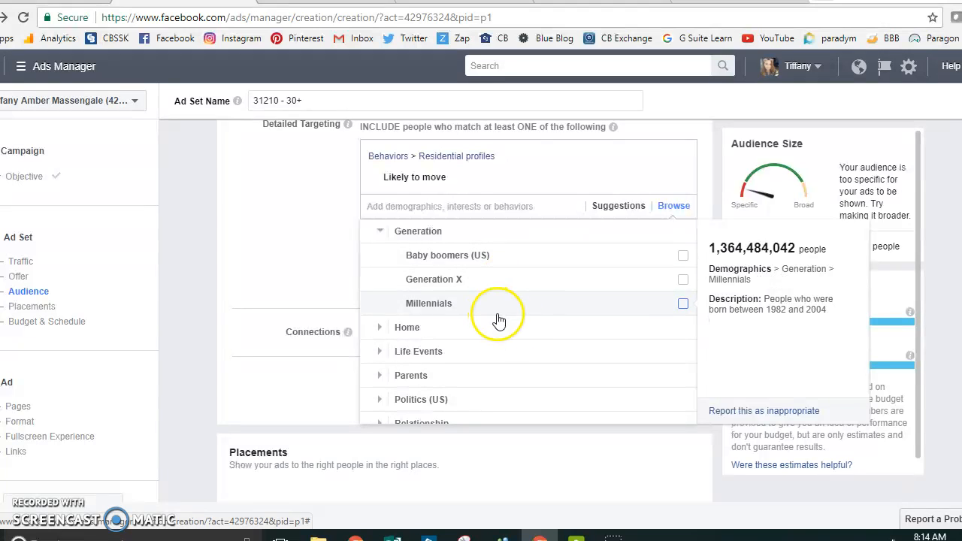
{"action": "scroll", "coordinate": [536, 301], "scroll_direction": "down", "scroll_amount": 3}
{"action": "scroll", "coordinate": [534, 361], "scroll_direction": "down", "scroll_amount": 3}
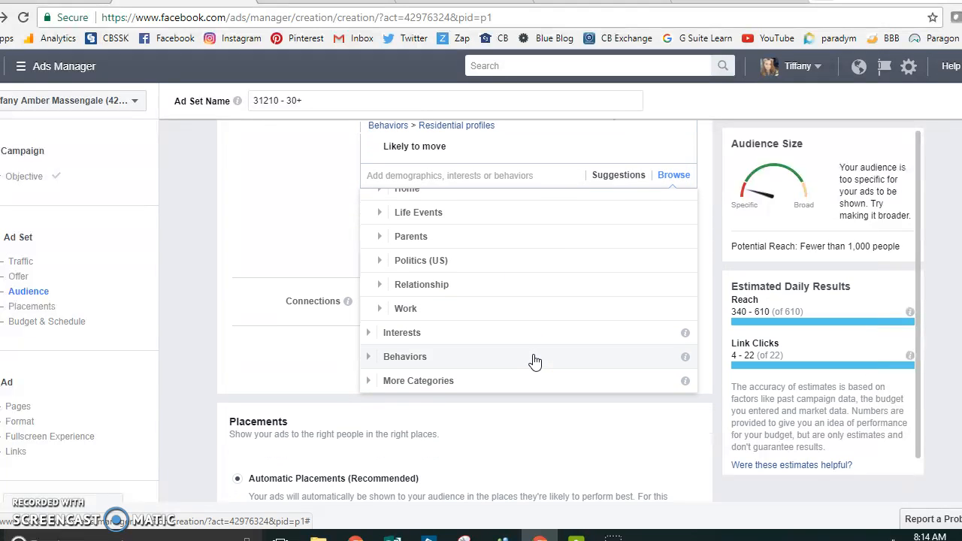
Step: Add the "Horseback riding" interest from Interests > Sports and outdoors > Outdoor recreation to the detailed targeting
{"action": "left_click", "coordinate": [446, 332]}
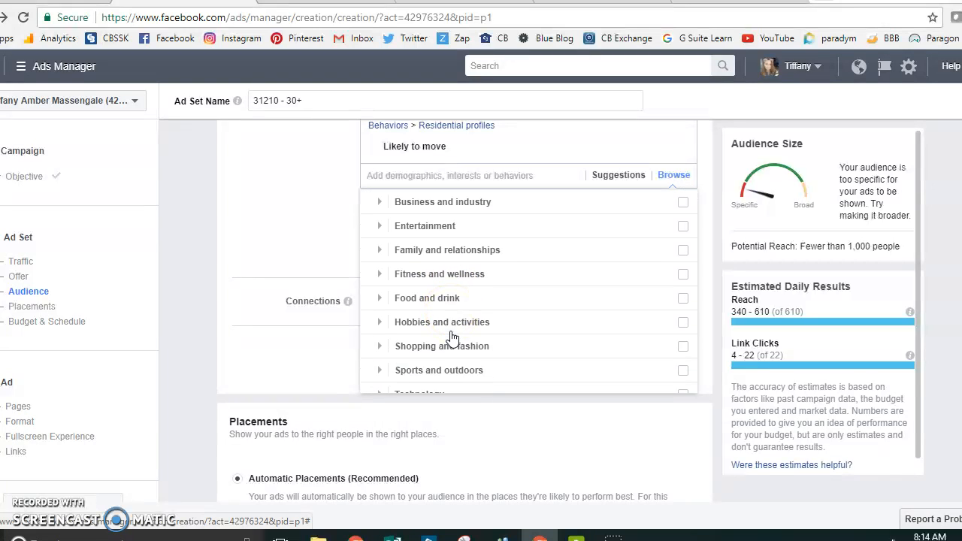
{"action": "scroll", "coordinate": [451, 339], "scroll_direction": "down", "scroll_amount": 2}
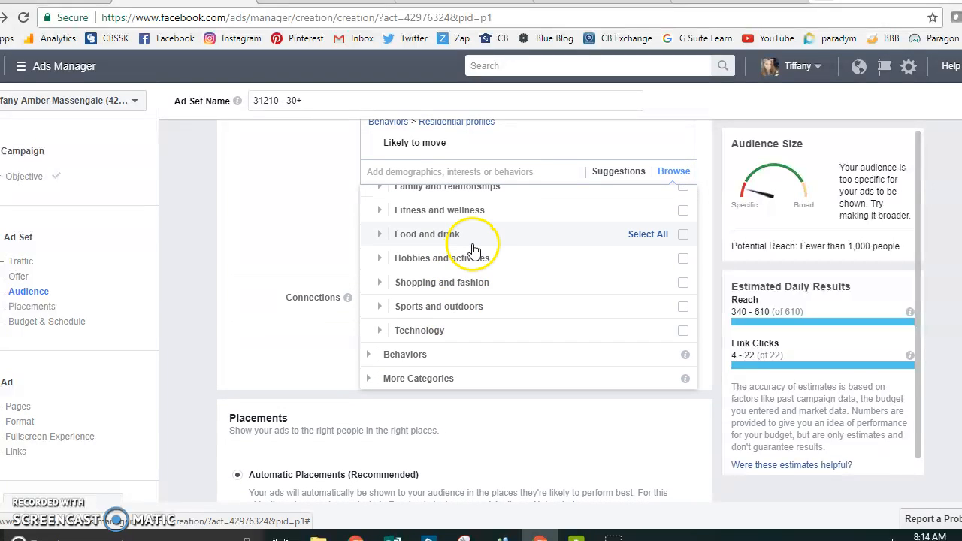
{"action": "scroll", "coordinate": [473, 222], "scroll_direction": "up", "scroll_amount": 2}
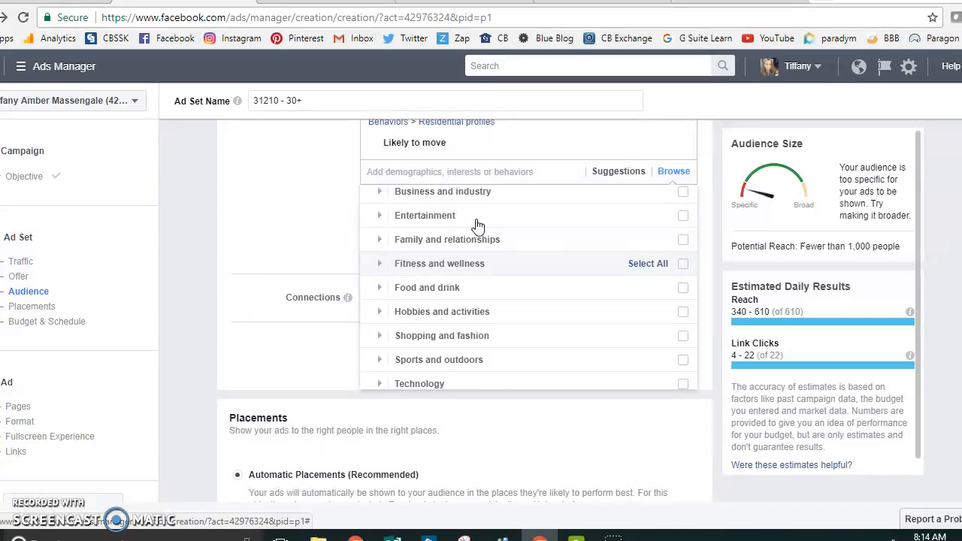
{"action": "left_click", "coordinate": [486, 358]}
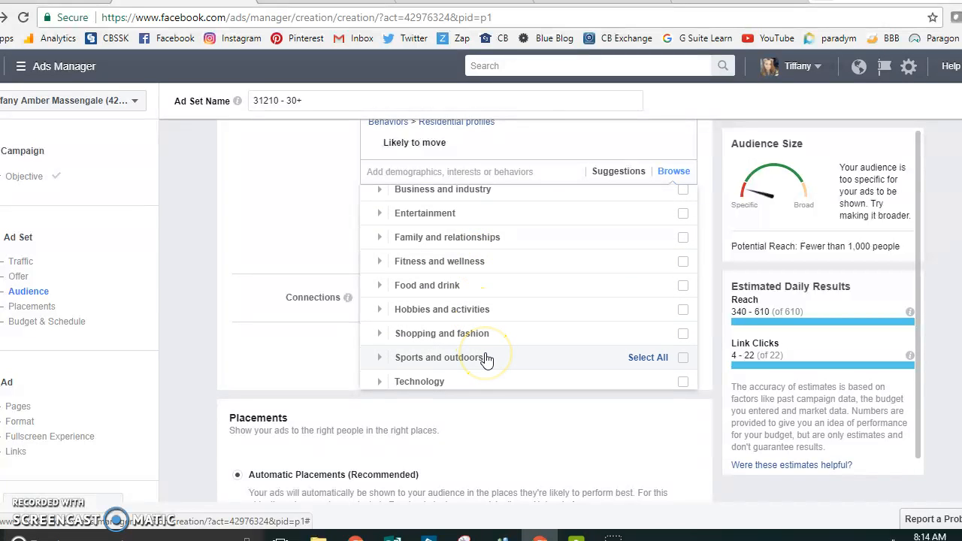
{"action": "left_click", "coordinate": [487, 283]}
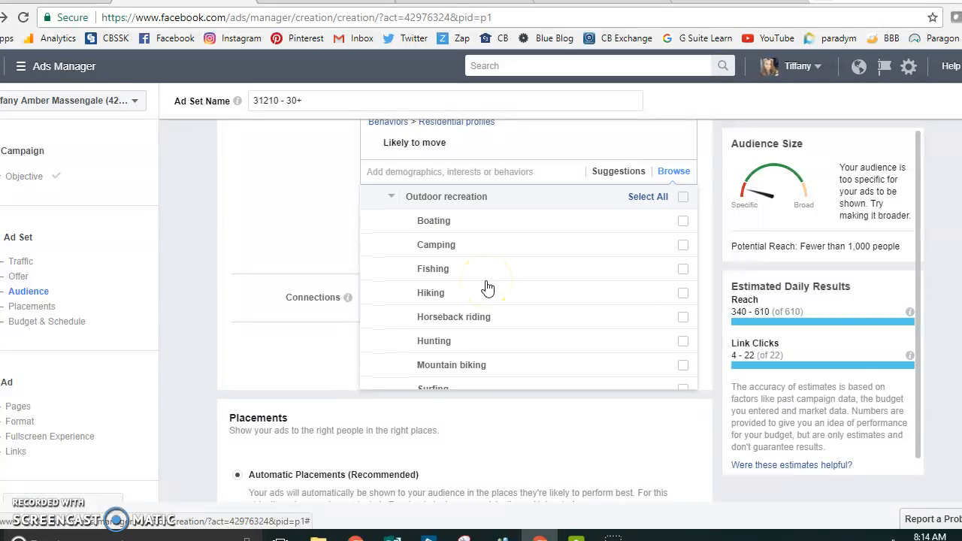
{"action": "left_click", "coordinate": [489, 293]}
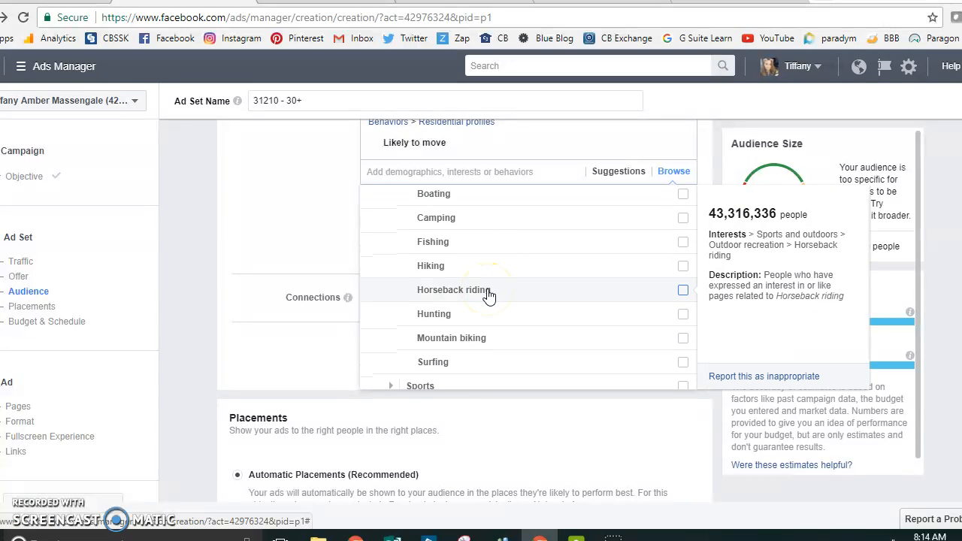
{"action": "left_click", "coordinate": [488, 293]}
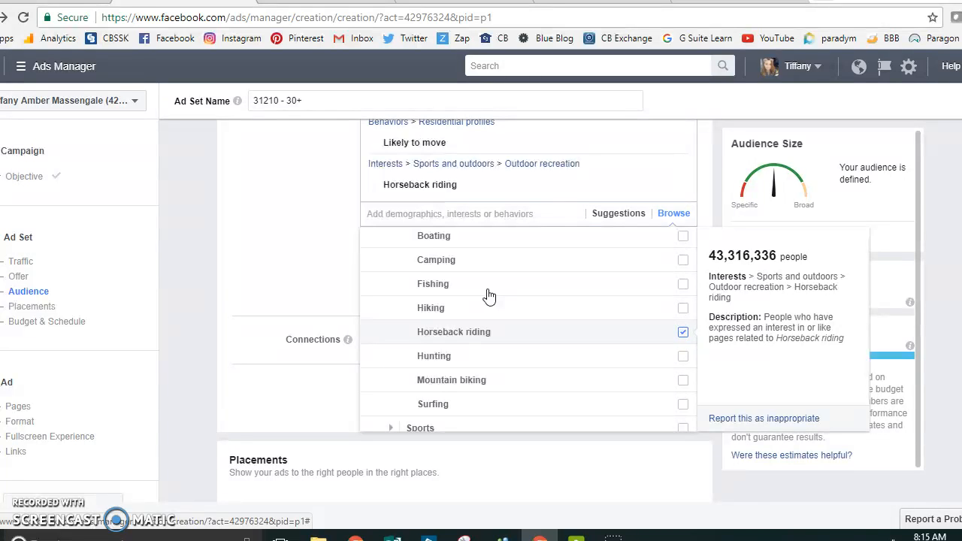
{"action": "left_click", "coordinate": [279, 226]}
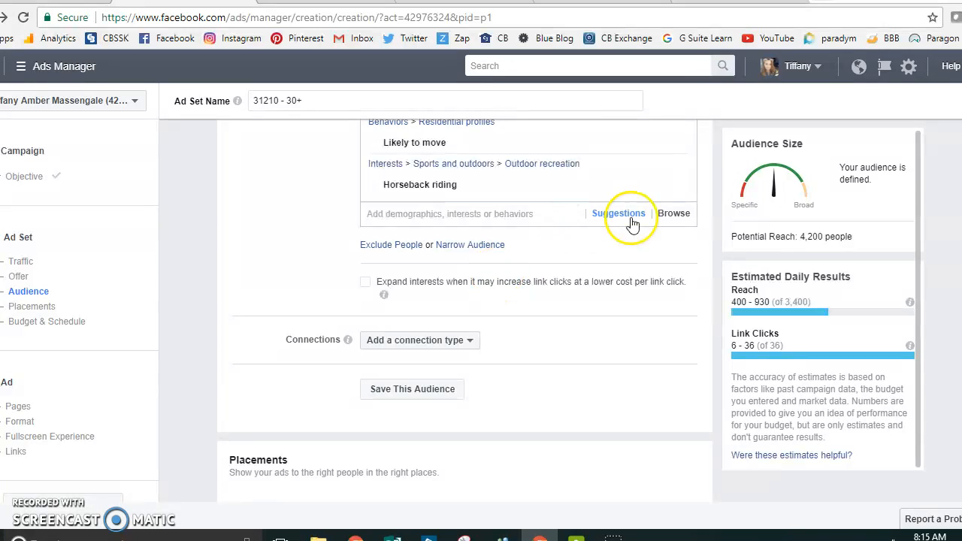
Step: Add the "Horses" interest from Interests > Hobbies and activities > Pets to the detailed targeting
{"action": "left_click", "coordinate": [681, 218]}
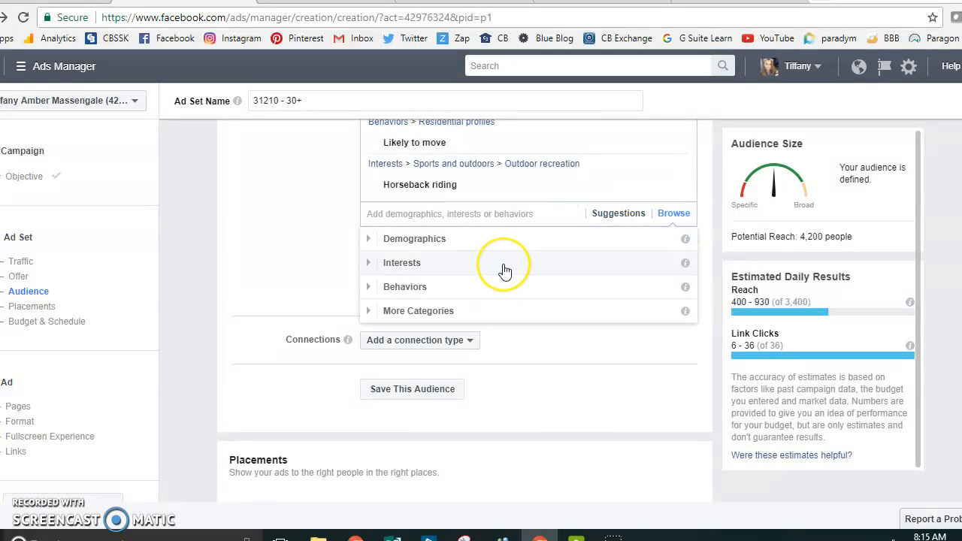
{"action": "left_click", "coordinate": [451, 264]}
{"action": "scroll", "coordinate": [578, 335], "scroll_direction": "down", "scroll_amount": 1}
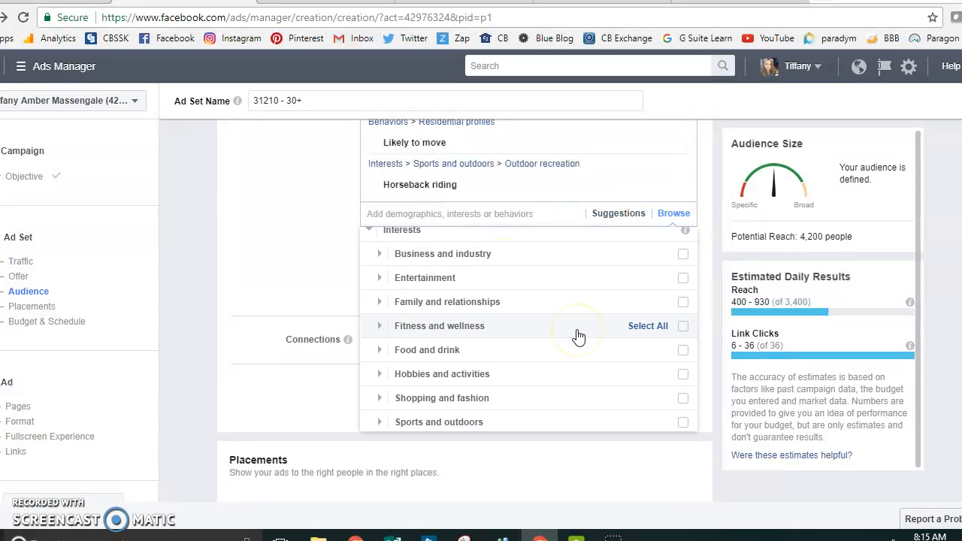
{"action": "scroll", "coordinate": [578, 336], "scroll_direction": "down", "scroll_amount": 2}
{"action": "scroll", "coordinate": [578, 336], "scroll_direction": "up", "scroll_amount": 3}
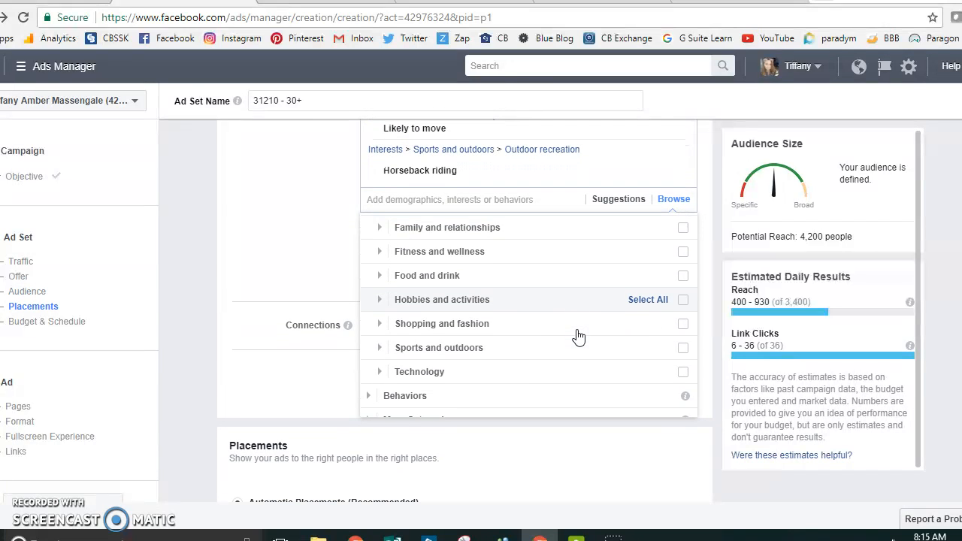
{"action": "scroll", "coordinate": [578, 336], "scroll_direction": "up", "scroll_amount": 1}
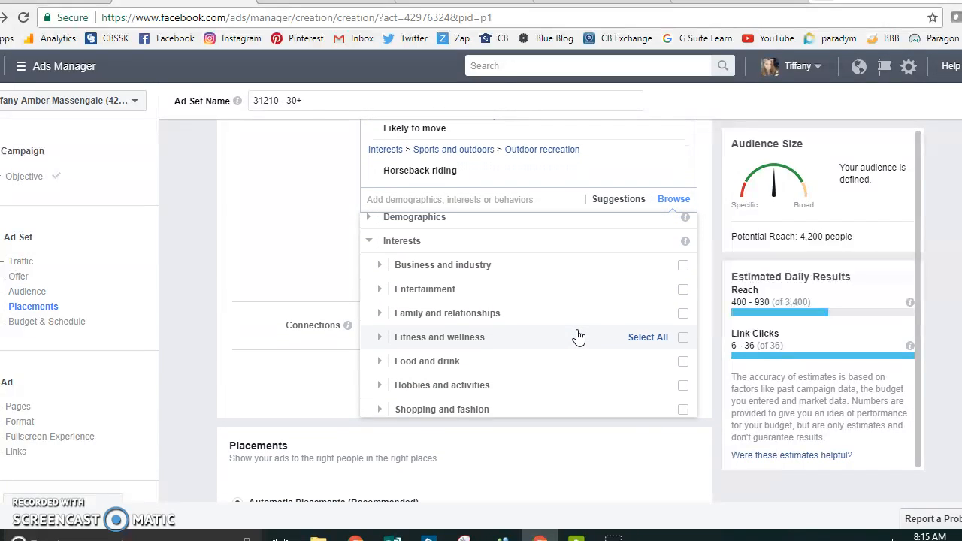
{"action": "scroll", "coordinate": [578, 336], "scroll_direction": "down", "scroll_amount": 2}
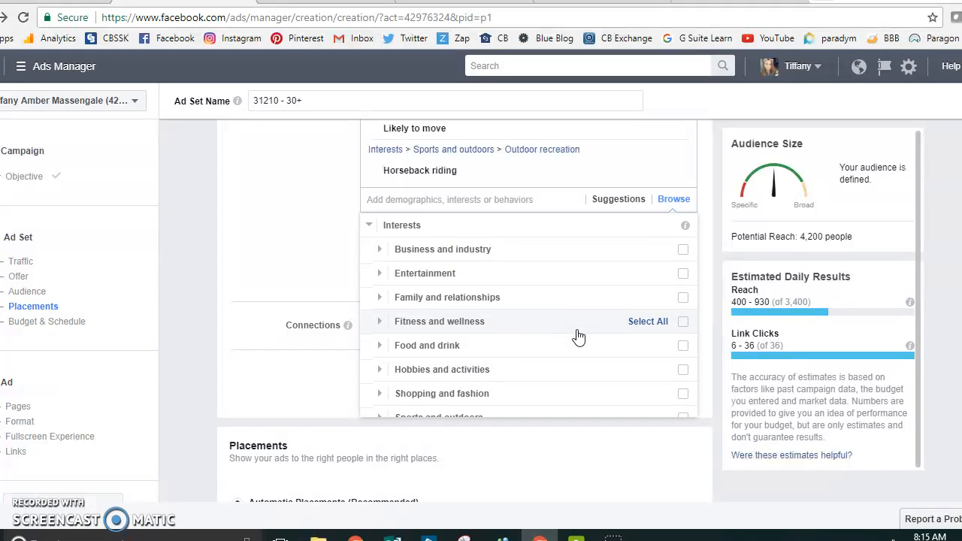
{"action": "scroll", "coordinate": [578, 331], "scroll_direction": "down", "scroll_amount": 2}
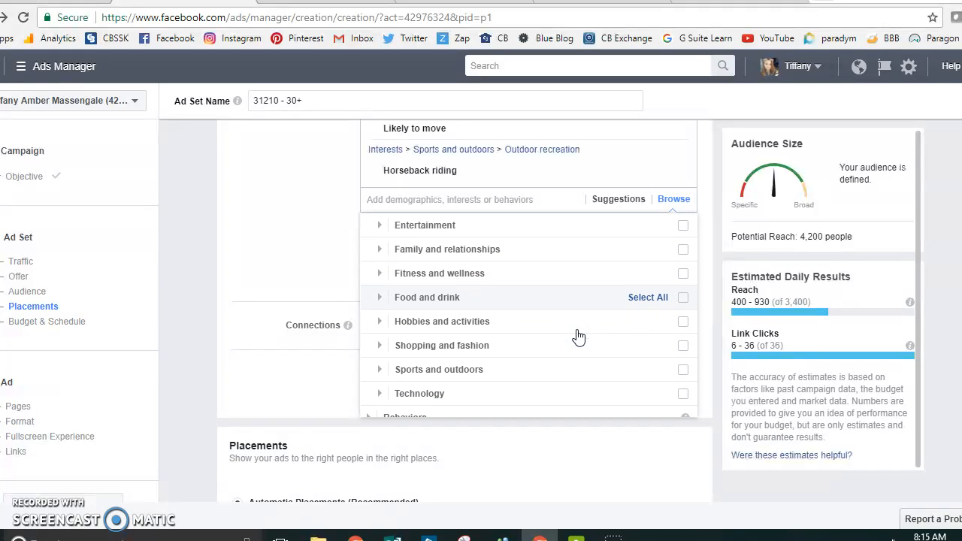
{"action": "left_click", "coordinate": [538, 327]}
{"action": "left_click", "coordinate": [515, 306]}
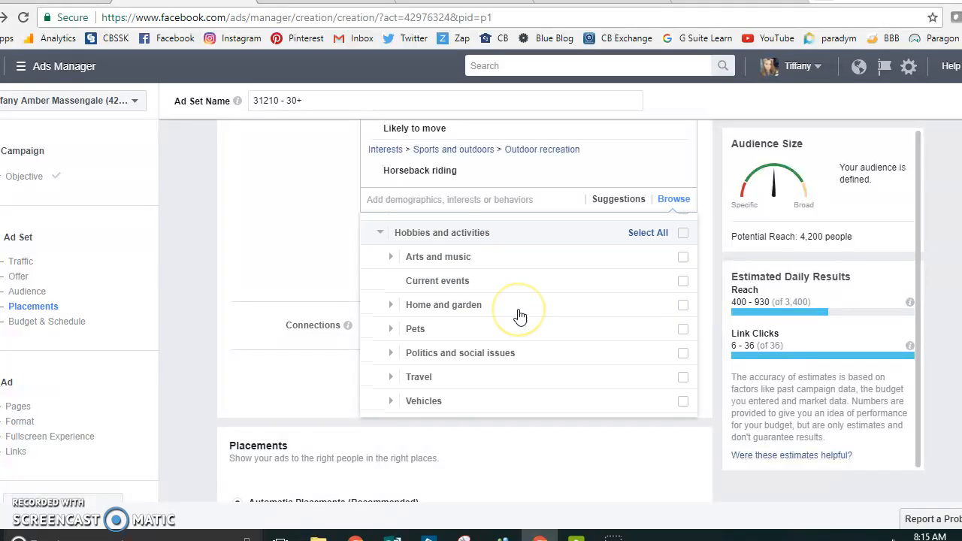
{"action": "left_click", "coordinate": [489, 322]}
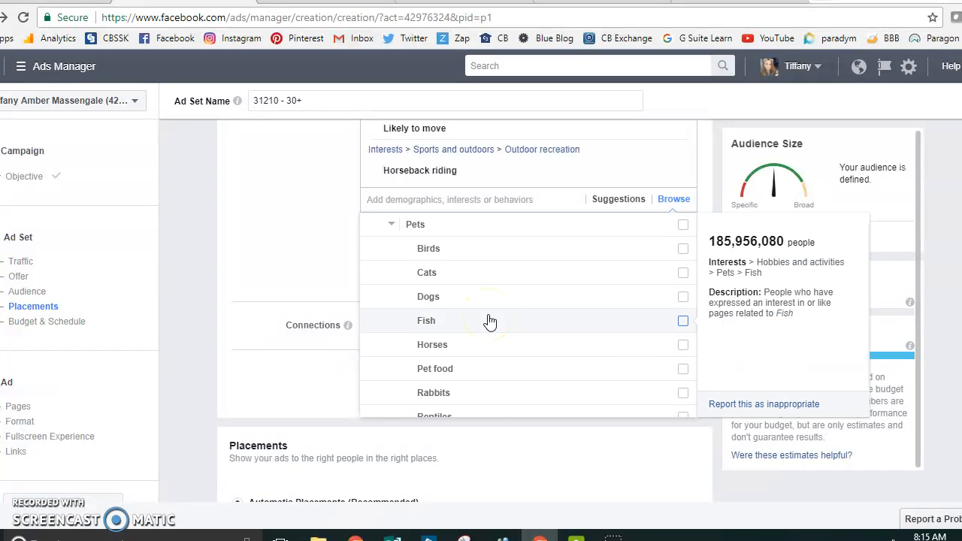
{"action": "left_click", "coordinate": [469, 353]}
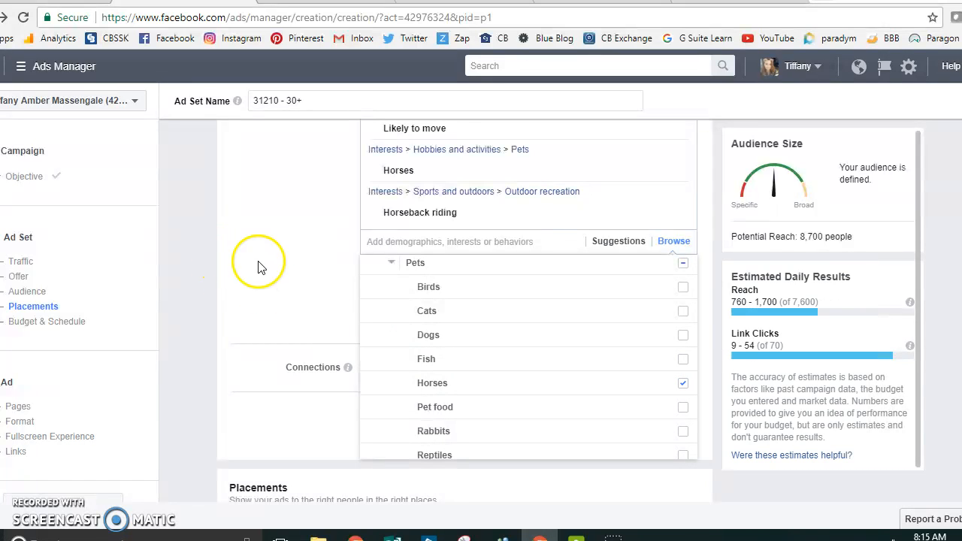
{"action": "left_click", "coordinate": [307, 279]}
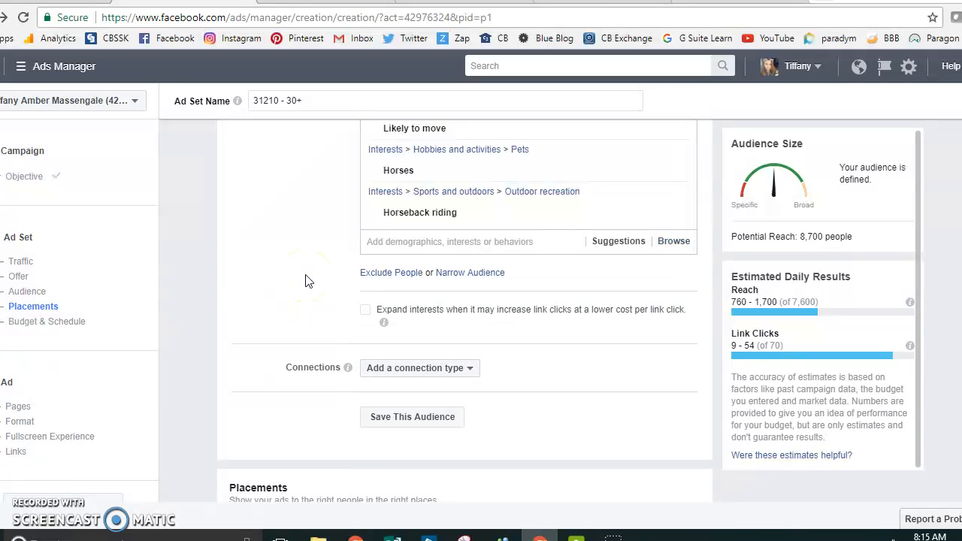
Step: Review the ad set's audience settings from detailed targeting back up to locations
{"action": "scroll", "coordinate": [307, 281], "scroll_direction": "up", "scroll_amount": 1}
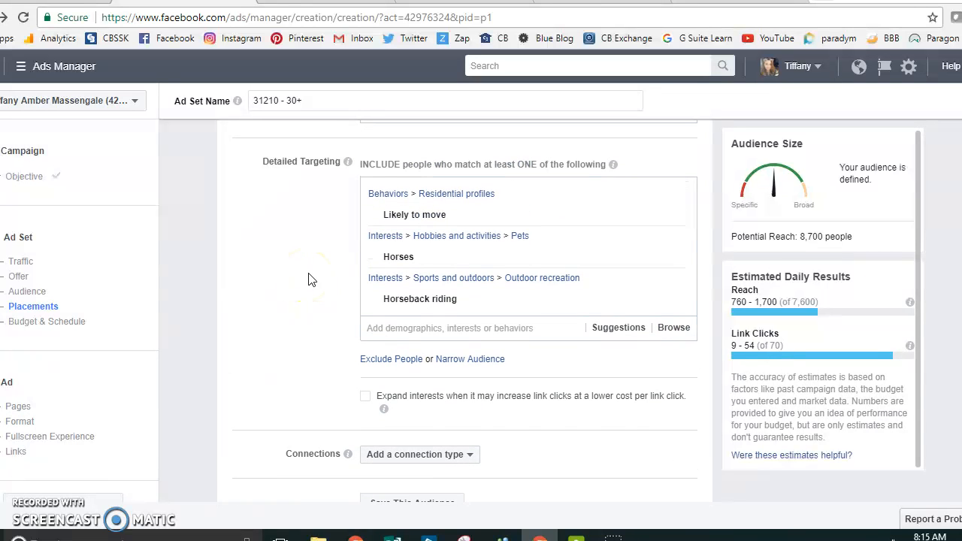
{"action": "scroll", "coordinate": [308, 279], "scroll_direction": "down", "scroll_amount": 2}
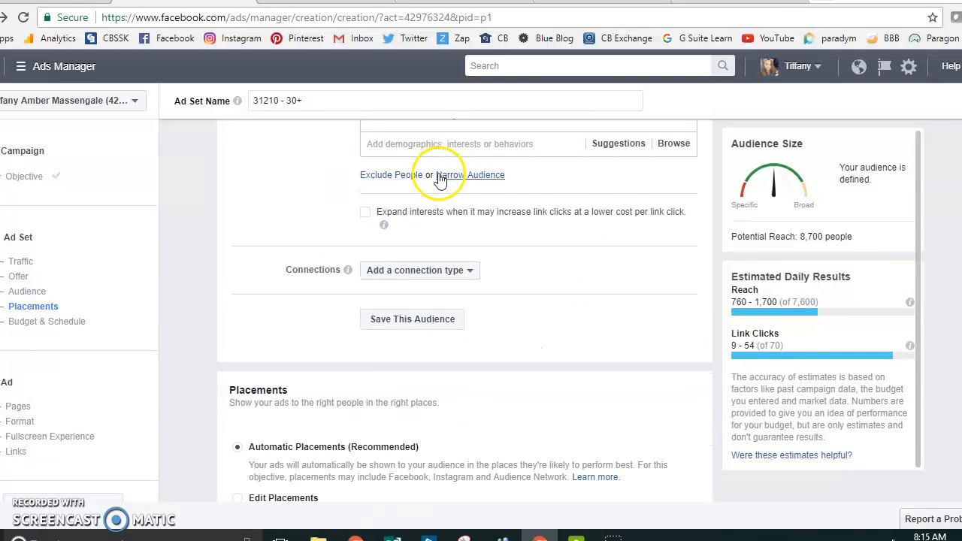
{"action": "scroll", "coordinate": [430, 179], "scroll_direction": "up", "scroll_amount": 3}
{"action": "scroll", "coordinate": [431, 179], "scroll_direction": "up", "scroll_amount": 2}
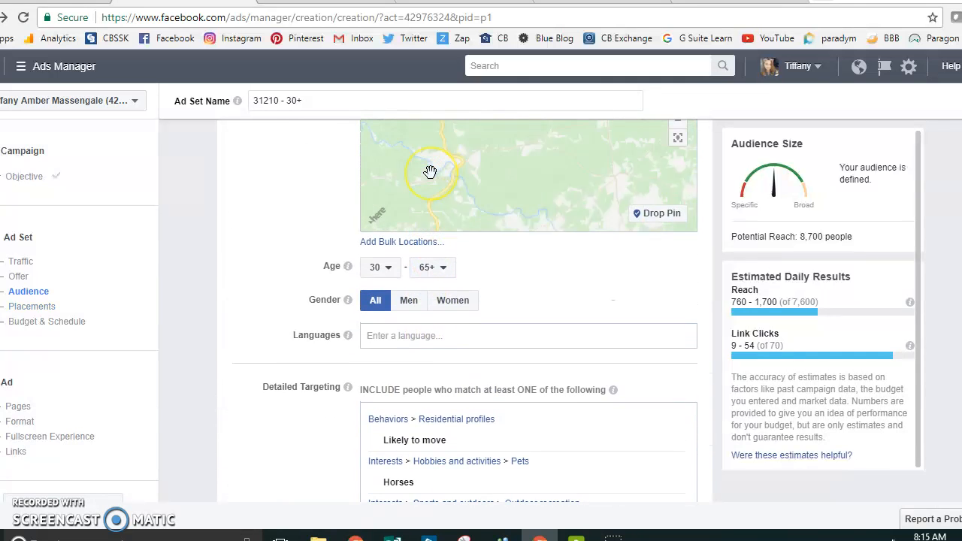
{"action": "scroll", "coordinate": [333, 167], "scroll_direction": "up", "scroll_amount": 3}
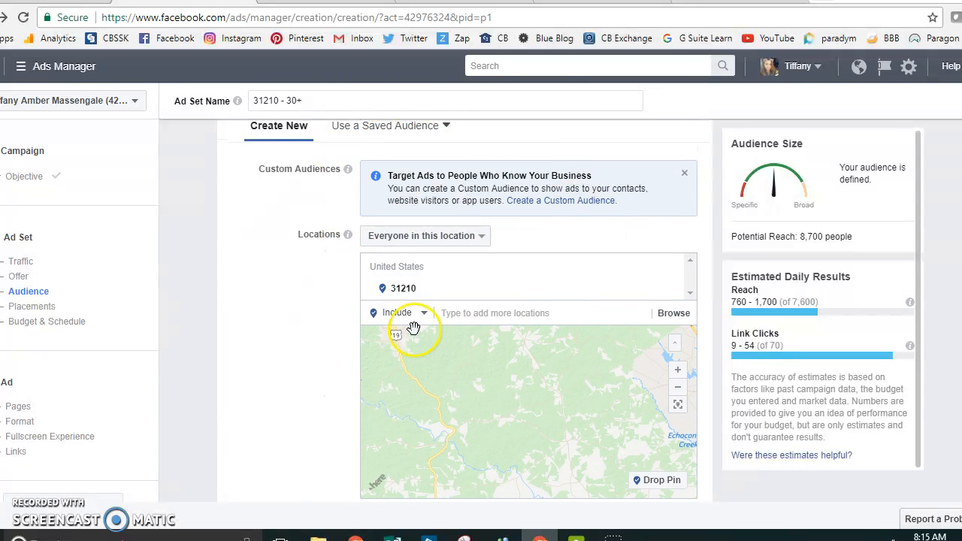
{"action": "left_click", "coordinate": [473, 322]}
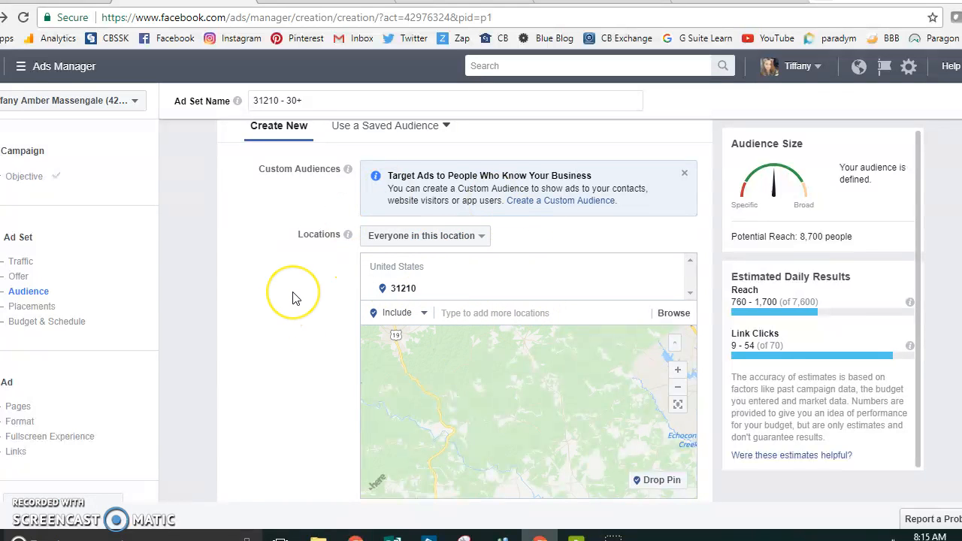
Step: Set the ad set's daily budget to $5.00
{"action": "scroll", "coordinate": [293, 296], "scroll_direction": "down", "scroll_amount": 3}
{"action": "scroll", "coordinate": [293, 298], "scroll_direction": "down", "scroll_amount": 3}
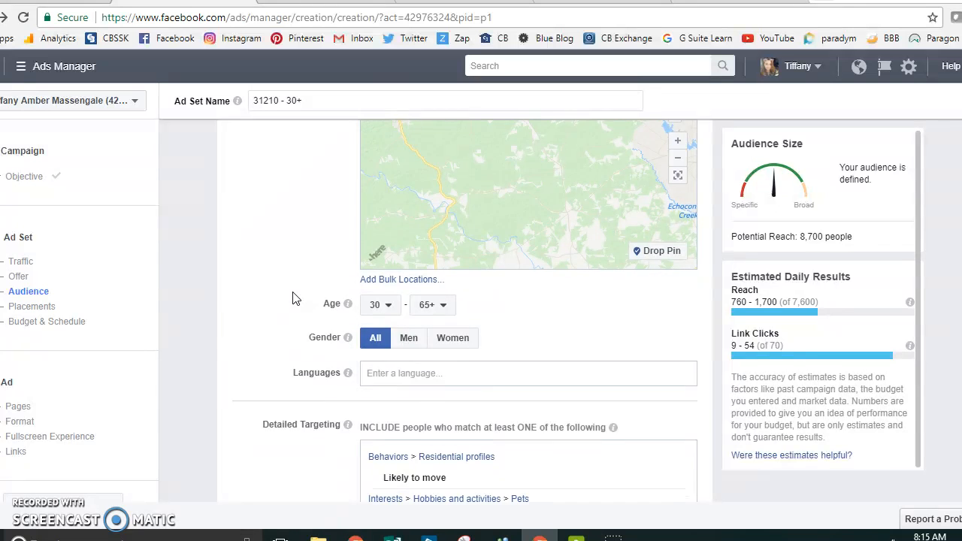
{"action": "left_click", "coordinate": [357, 284]}
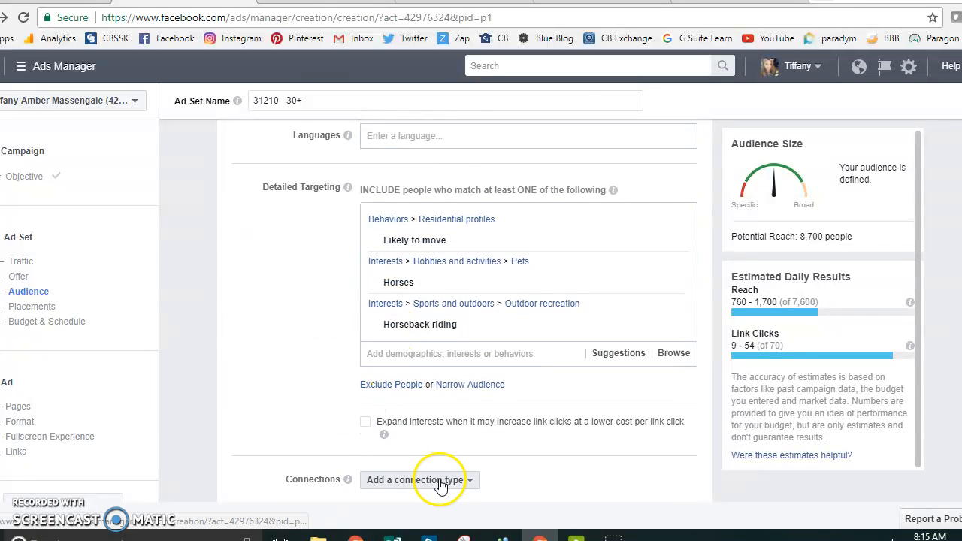
{"action": "scroll", "coordinate": [483, 400], "scroll_direction": "down", "scroll_amount": 1}
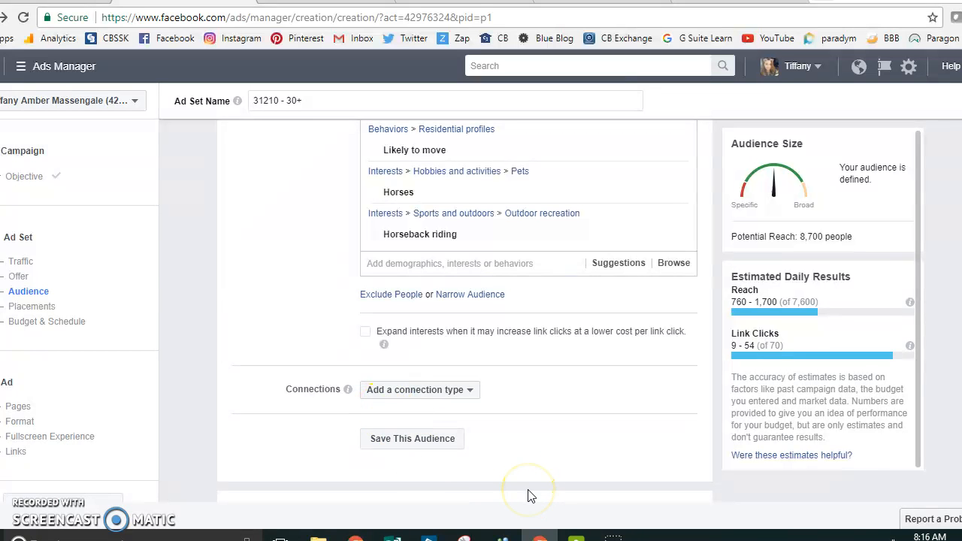
{"action": "scroll", "coordinate": [528, 496], "scroll_direction": "down", "scroll_amount": 7}
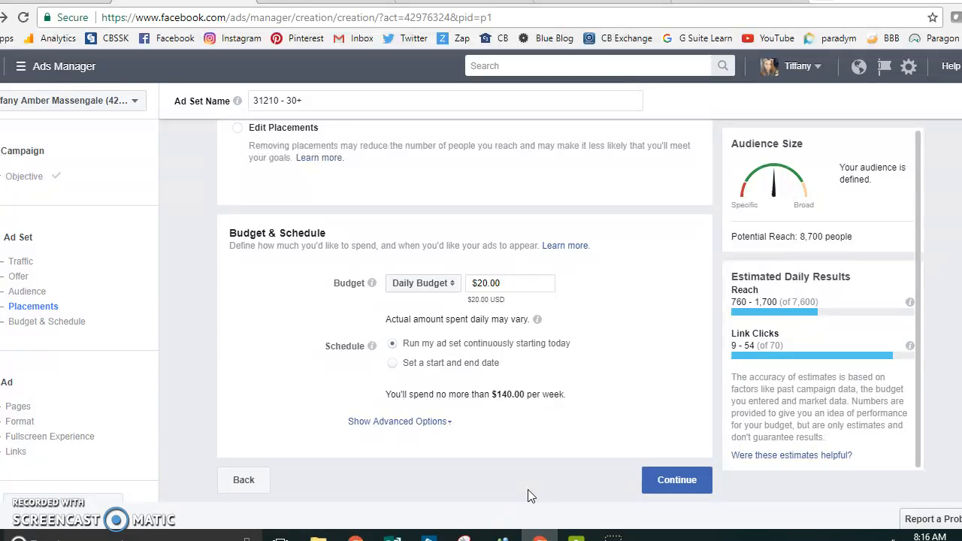
{"action": "left_click", "coordinate": [523, 282]}
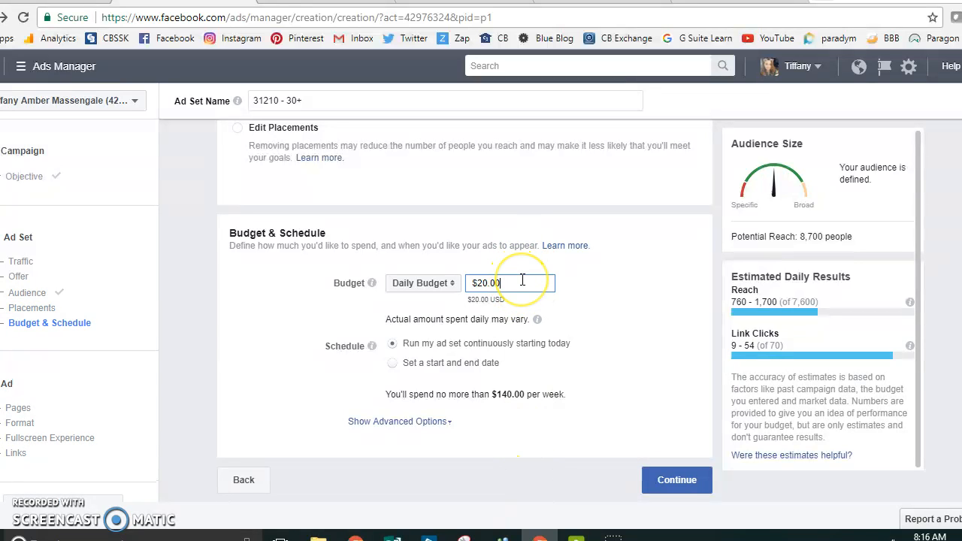
{"action": "key", "text": "BackSpace"}
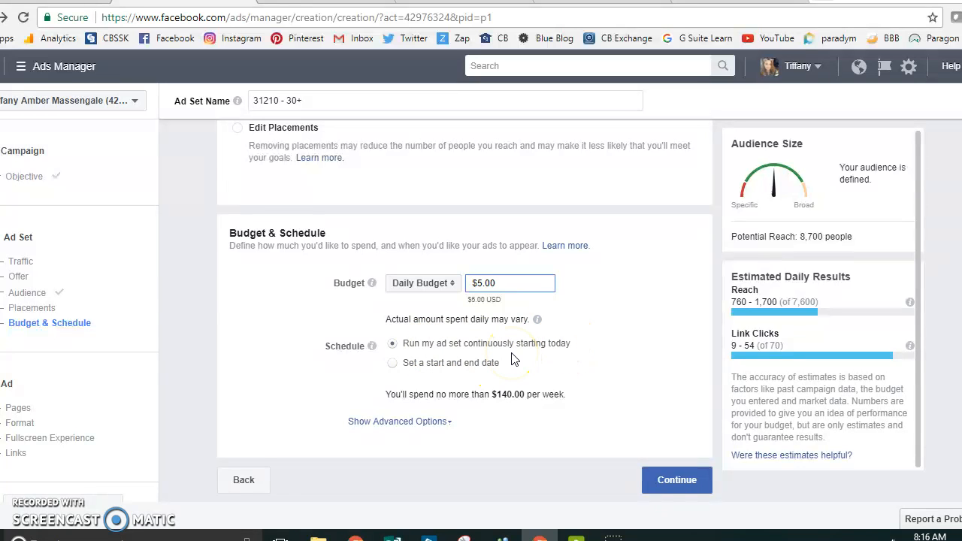
Step: Schedule the ad set with a start and end date, ending July 25, 2017, and continue to the ad setup
{"action": "left_click", "coordinate": [392, 363]}
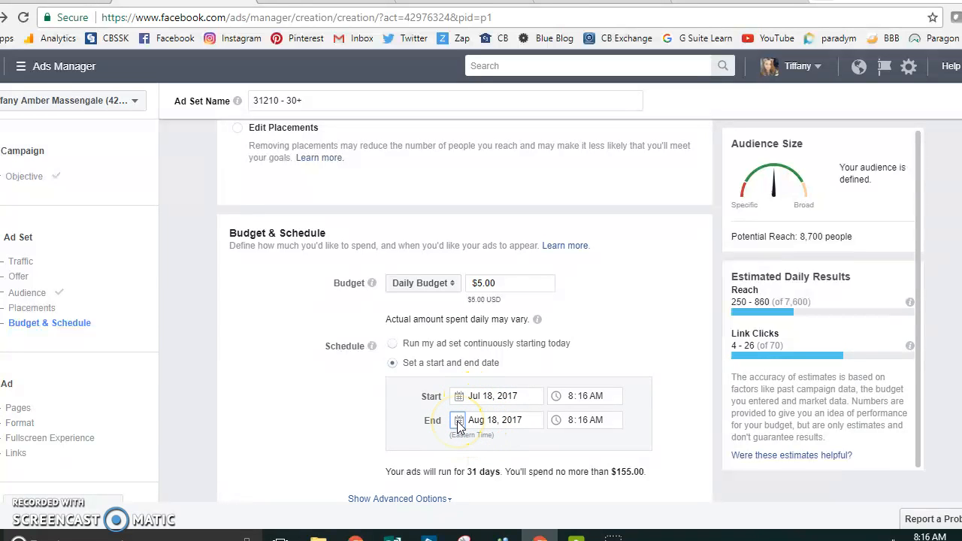
{"action": "left_click", "coordinate": [460, 425]}
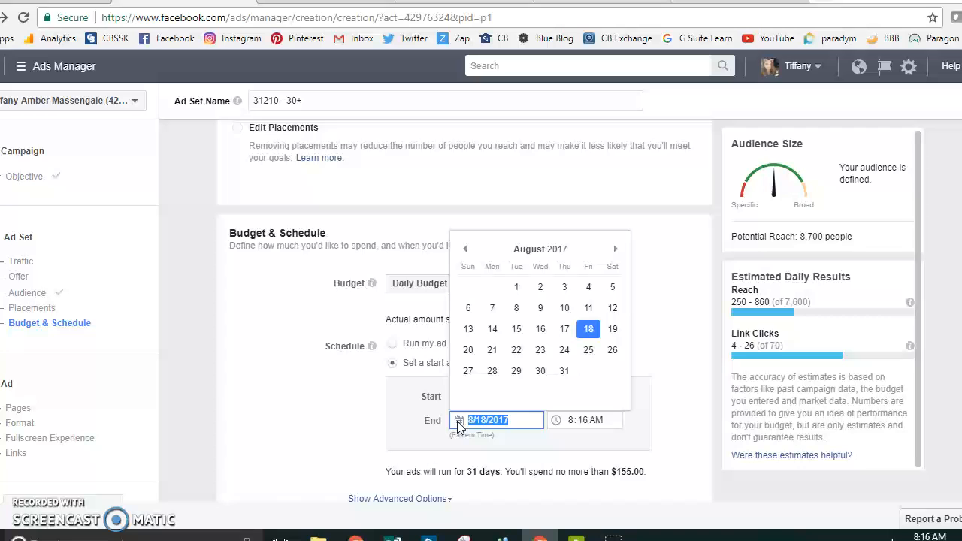
{"action": "left_click", "coordinate": [465, 252]}
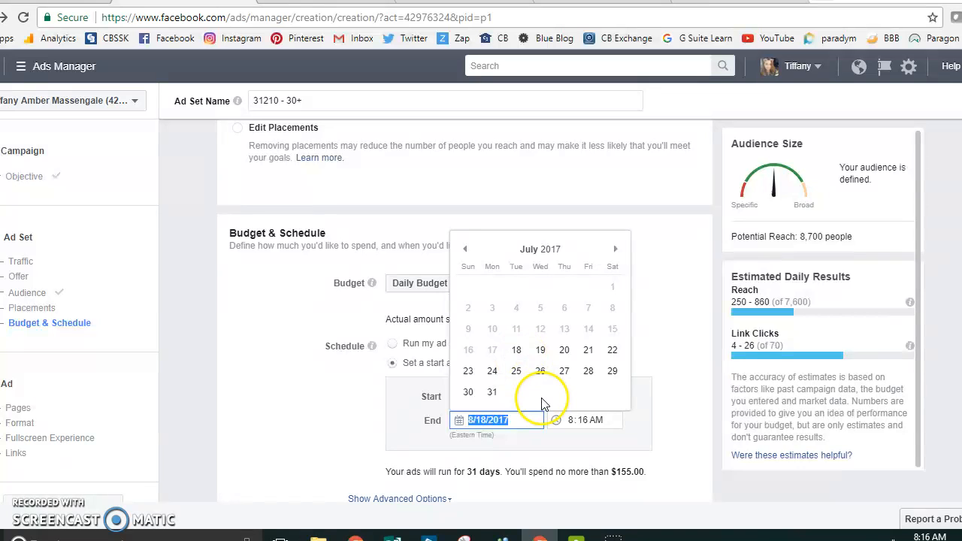
{"action": "left_click", "coordinate": [516, 373]}
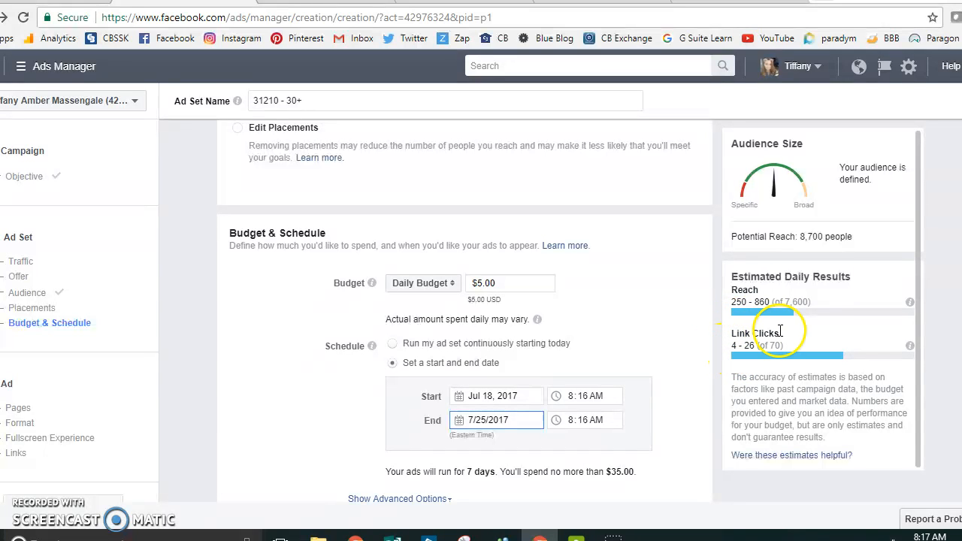
{"action": "scroll", "coordinate": [663, 338], "scroll_direction": "down", "scroll_amount": 1}
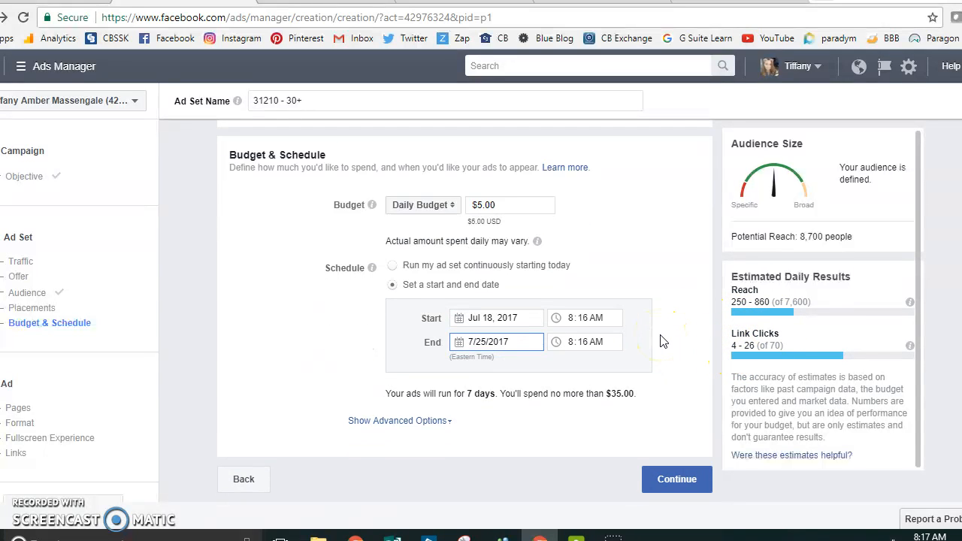
{"action": "left_click", "coordinate": [680, 485]}
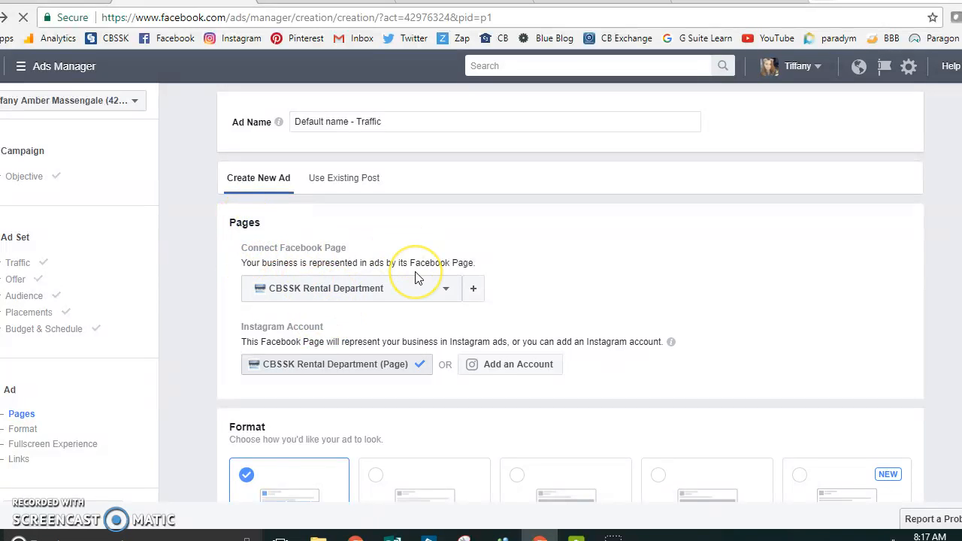
Step: Connect the ad to the Coldwell Banker SSK, Realtors of Macon Facebook Page
{"action": "scroll", "coordinate": [417, 263], "scroll_direction": "down", "scroll_amount": 1}
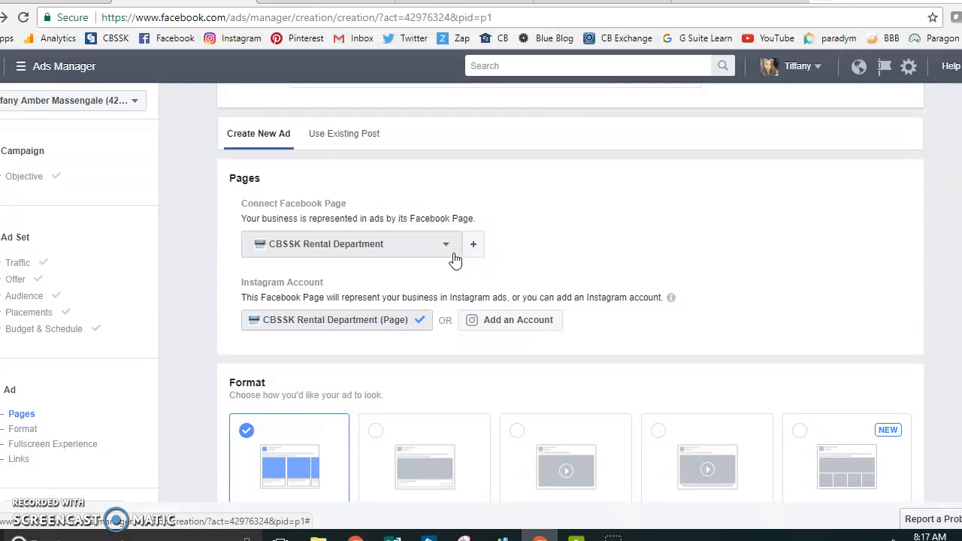
{"action": "left_click", "coordinate": [451, 248]}
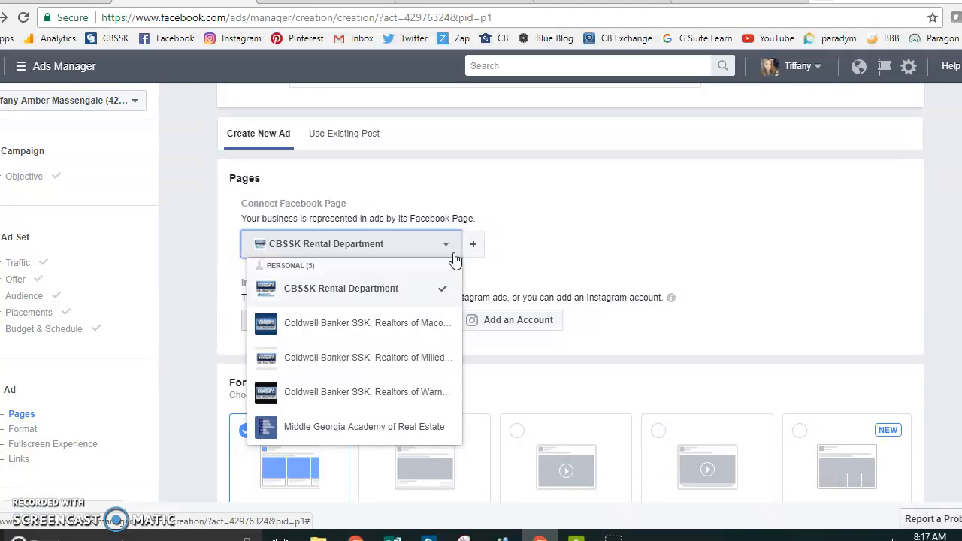
{"action": "left_click", "coordinate": [406, 323]}
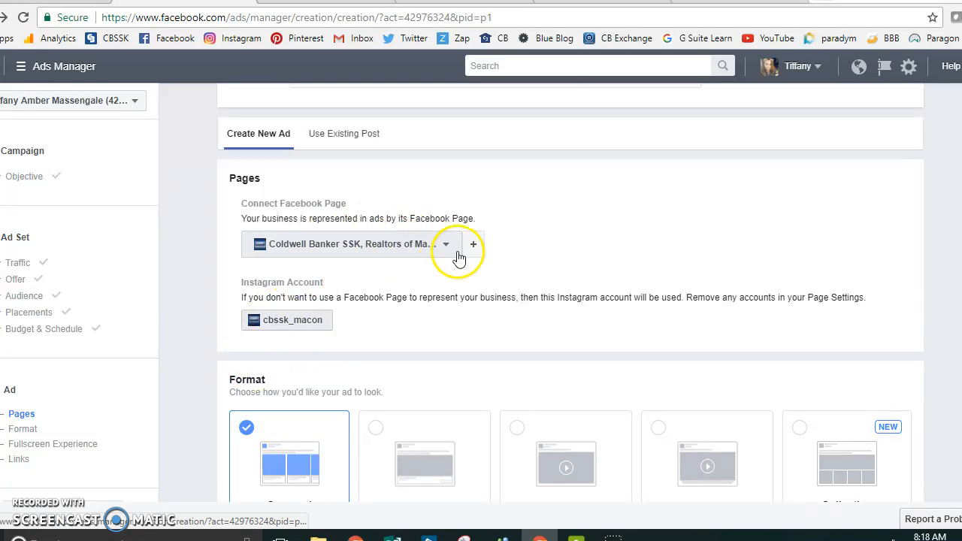
Step: Choose the Single Image ad format
{"action": "scroll", "coordinate": [386, 301], "scroll_direction": "down", "scroll_amount": 1}
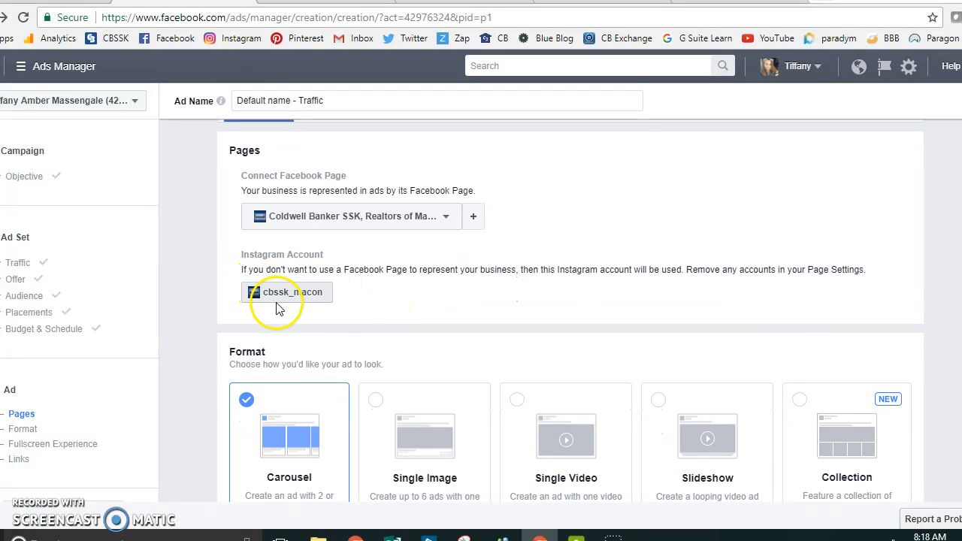
{"action": "scroll", "coordinate": [336, 307], "scroll_direction": "down", "scroll_amount": 3}
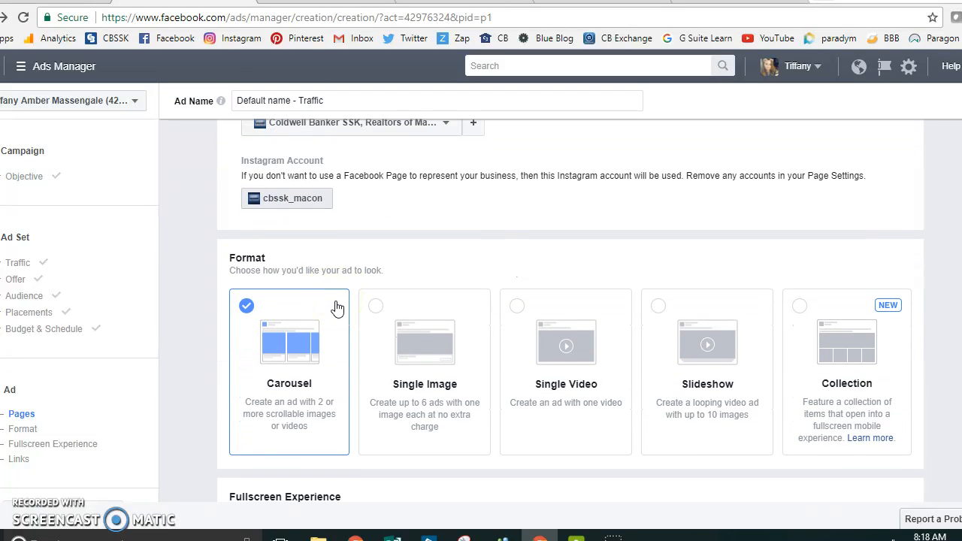
{"action": "scroll", "coordinate": [338, 308], "scroll_direction": "down", "scroll_amount": 3}
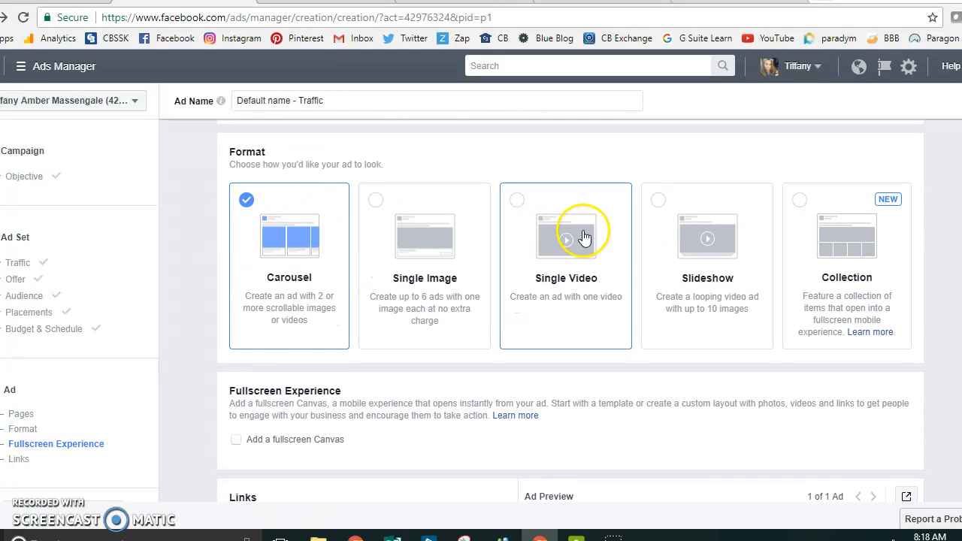
{"action": "scroll", "coordinate": [469, 256], "scroll_direction": "down", "scroll_amount": 1}
{"action": "scroll", "coordinate": [463, 257], "scroll_direction": "up", "scroll_amount": 1}
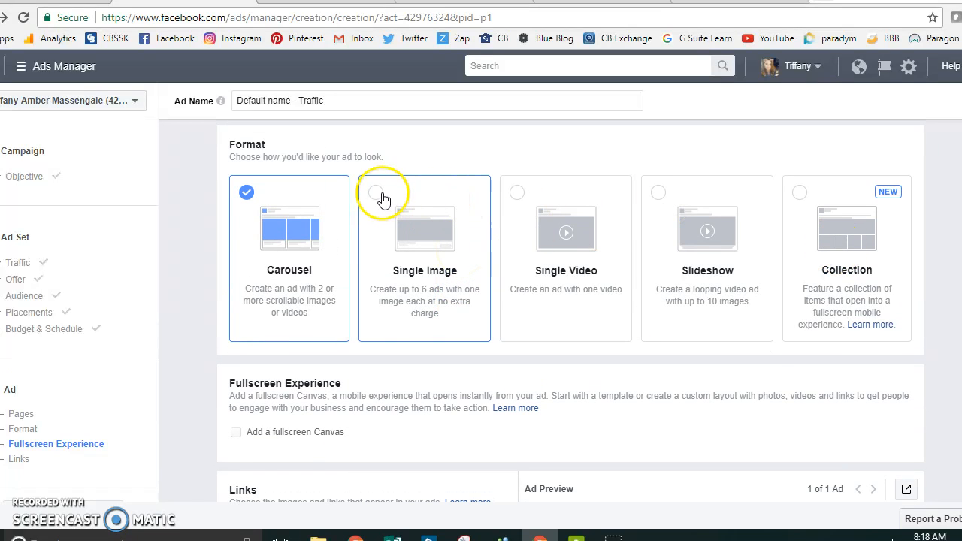
{"action": "left_click", "coordinate": [374, 197]}
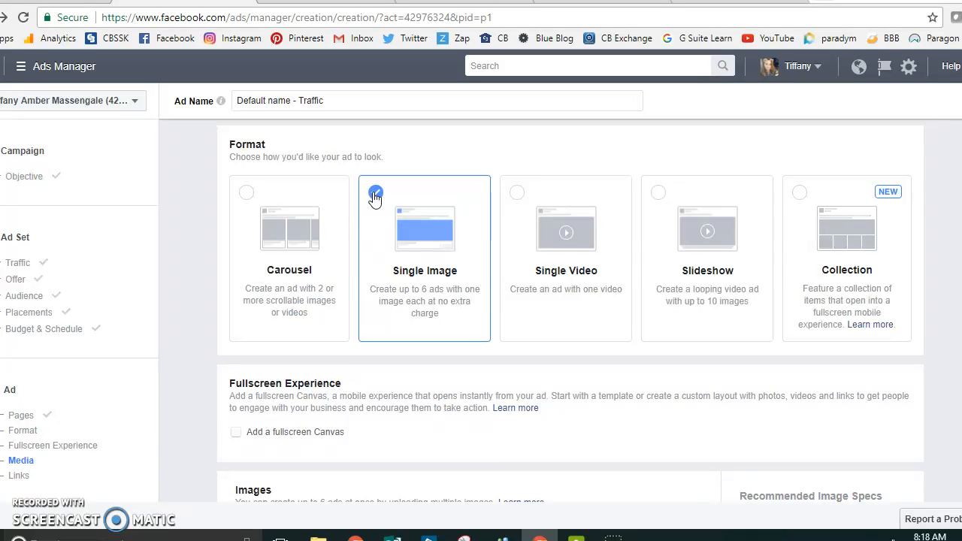
{"action": "scroll", "coordinate": [374, 197], "scroll_direction": "down", "scroll_amount": 1}
{"action": "scroll", "coordinate": [588, 382], "scroll_direction": "down", "scroll_amount": 2}
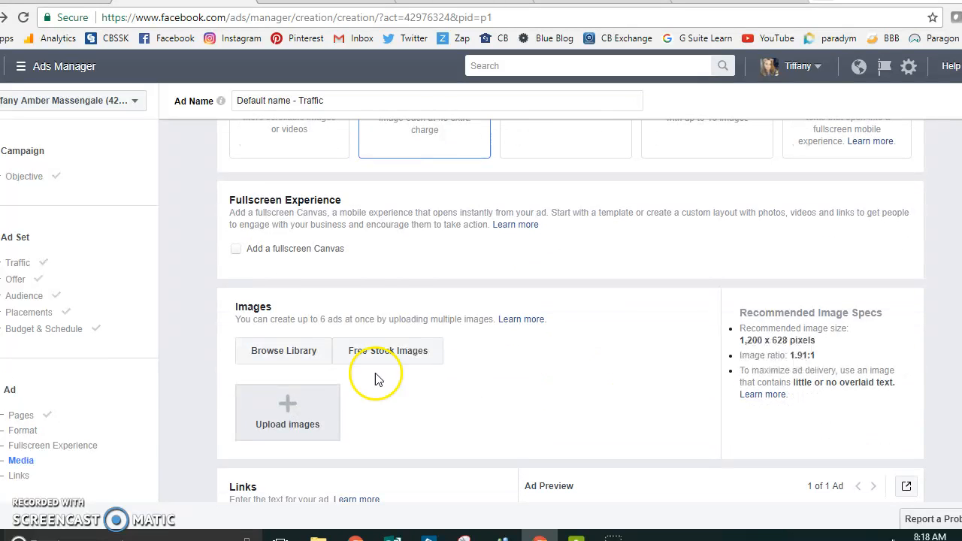
{"action": "scroll", "coordinate": [493, 348], "scroll_direction": "down", "scroll_amount": 2}
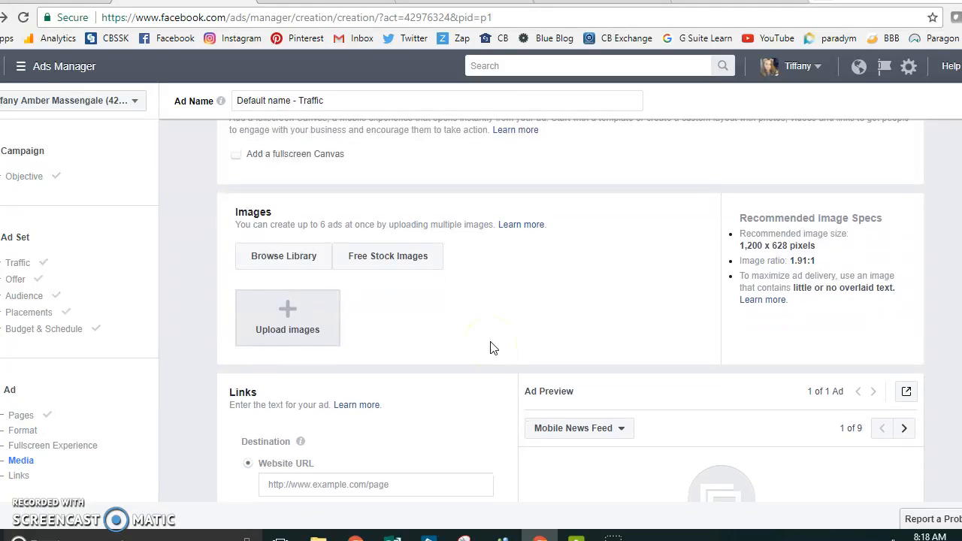
{"action": "scroll", "coordinate": [492, 348], "scroll_direction": "down", "scroll_amount": 1}
{"action": "scroll", "coordinate": [493, 348], "scroll_direction": "down", "scroll_amount": 1}
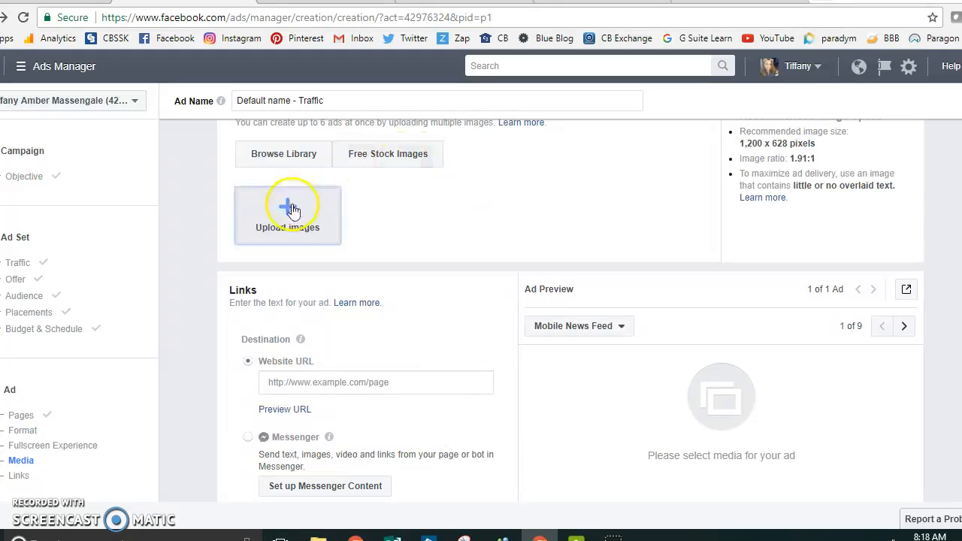
{"action": "scroll", "coordinate": [570, 162], "scroll_direction": "down", "scroll_amount": 1}
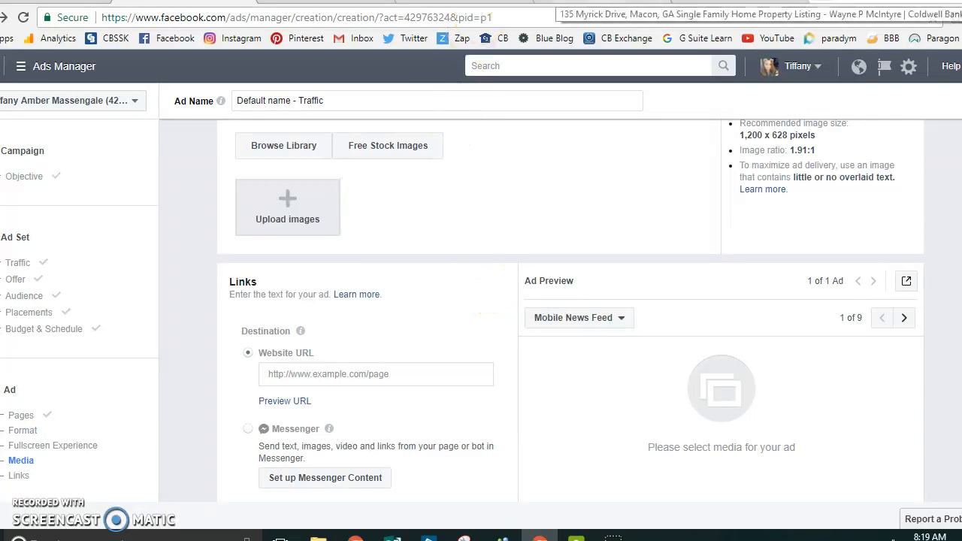
{"action": "left_click", "coordinate": [558, 1]}
{"action": "scroll", "coordinate": [411, 360], "scroll_direction": "up", "scroll_amount": 6}
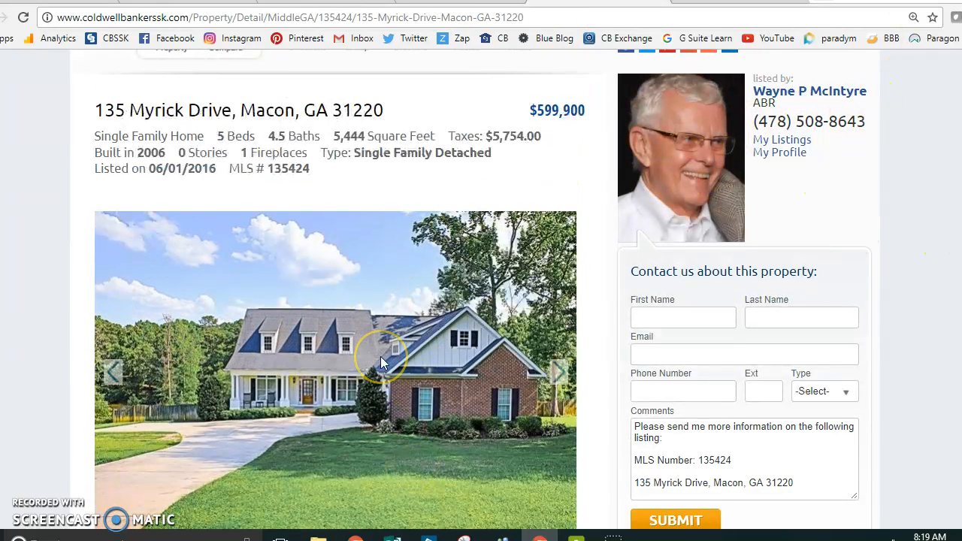
{"action": "scroll", "coordinate": [381, 357], "scroll_direction": "down", "scroll_amount": 1}
{"action": "scroll", "coordinate": [380, 357], "scroll_direction": "down", "scroll_amount": 2}
{"action": "scroll", "coordinate": [380, 356], "scroll_direction": "up", "scroll_amount": 3}
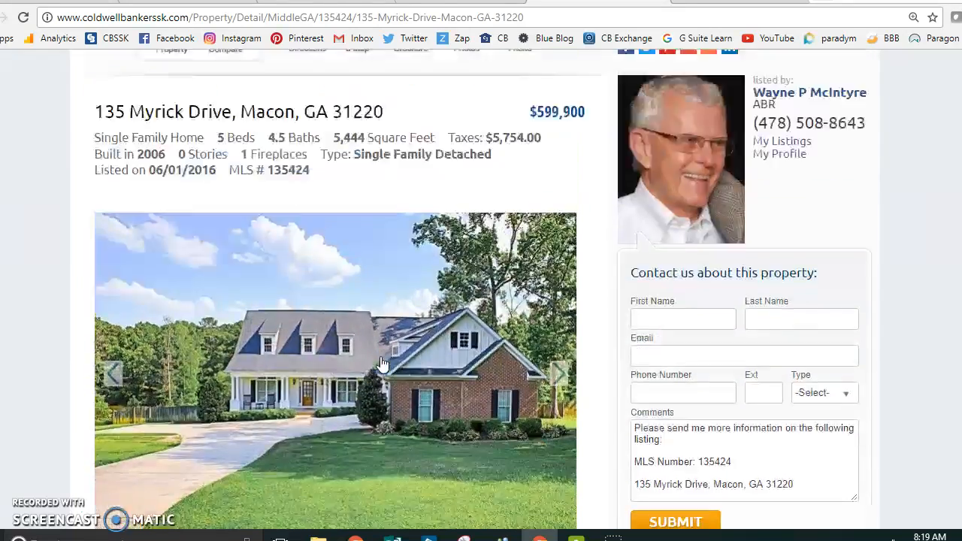
{"action": "scroll", "coordinate": [382, 363], "scroll_direction": "up", "scroll_amount": 3}
{"action": "scroll", "coordinate": [382, 363], "scroll_direction": "down", "scroll_amount": 1}
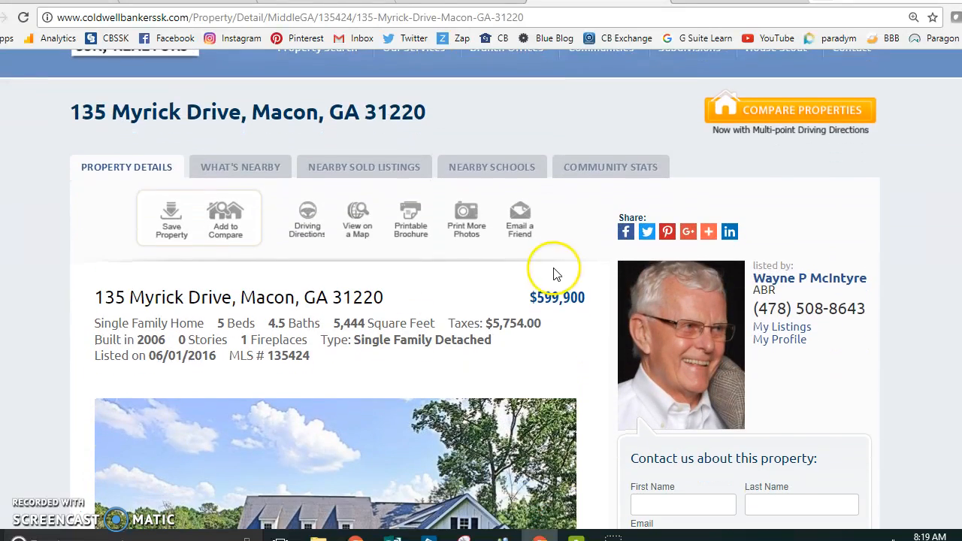
{"action": "scroll", "coordinate": [544, 336], "scroll_direction": "down", "scroll_amount": 2}
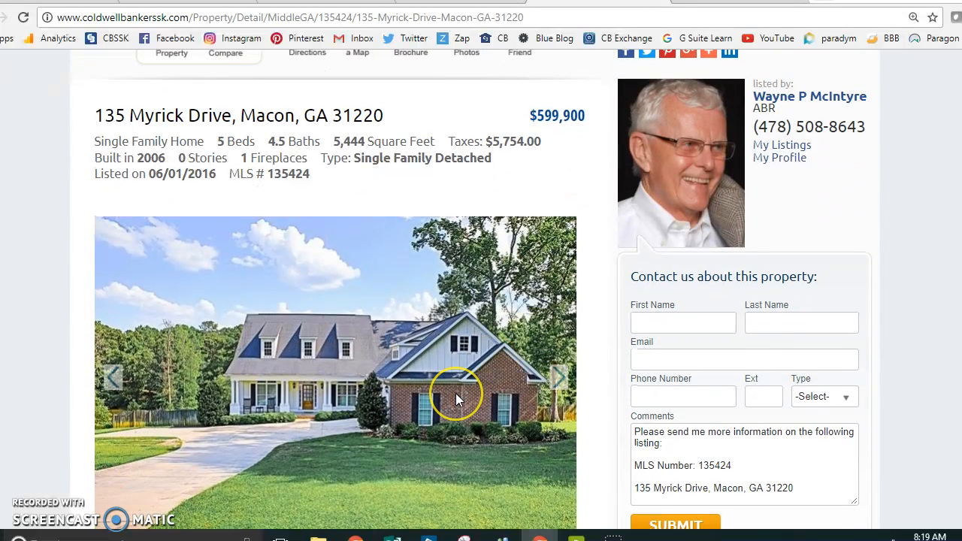
{"action": "scroll", "coordinate": [455, 393], "scroll_direction": "down", "scroll_amount": 2}
{"action": "scroll", "coordinate": [455, 393], "scroll_direction": "up", "scroll_amount": 3}
{"action": "scroll", "coordinate": [456, 395], "scroll_direction": "up", "scroll_amount": 2}
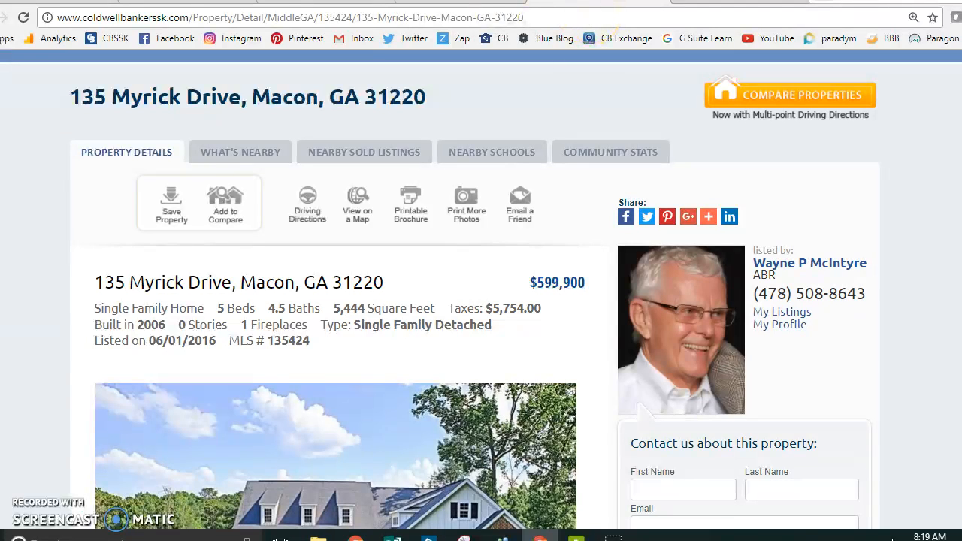
Step: Copy the listing's page address and paste it as the ad's Website URL destination
{"action": "triple_click", "coordinate": [567, 15]}
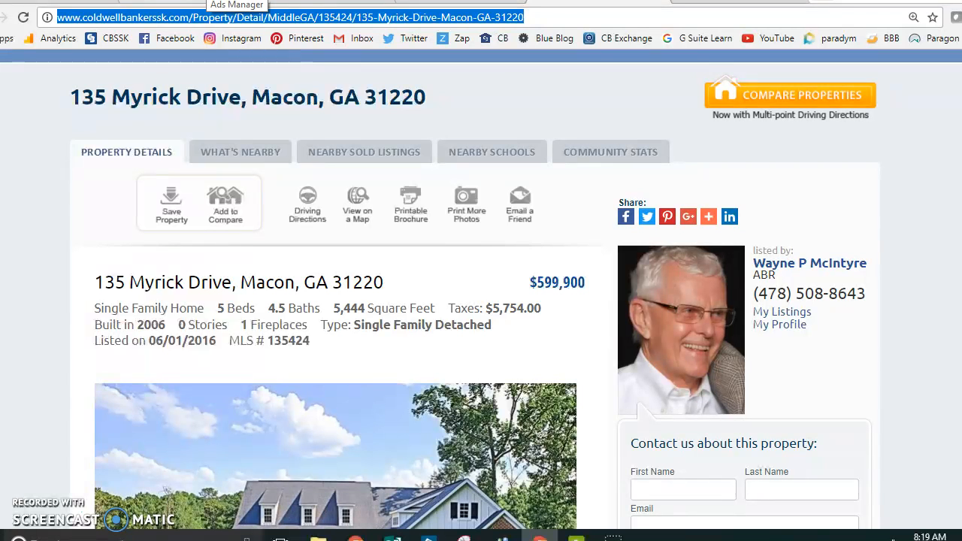
{"action": "left_click", "coordinate": [236, 2]}
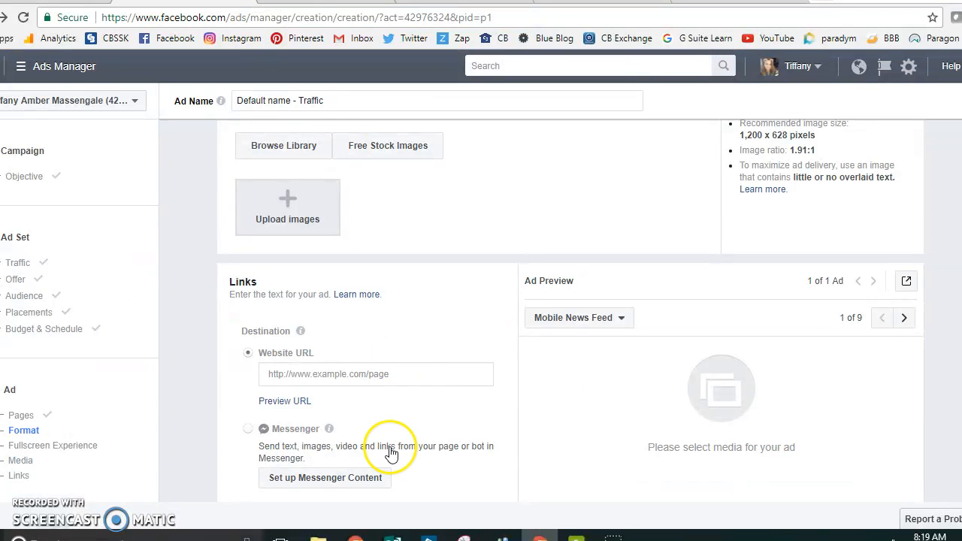
{"action": "left_click", "coordinate": [387, 374]}
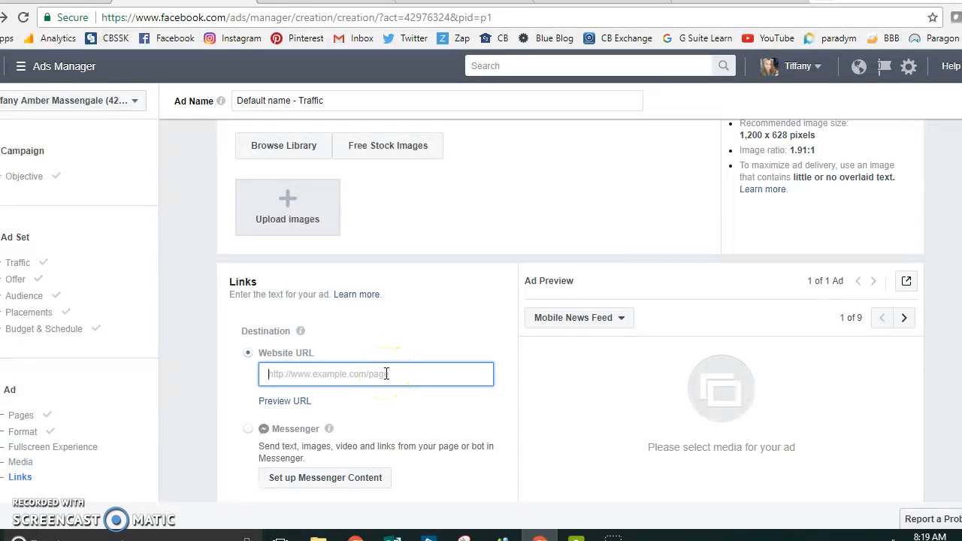
{"action": "key", "text": "ctrl+v"}
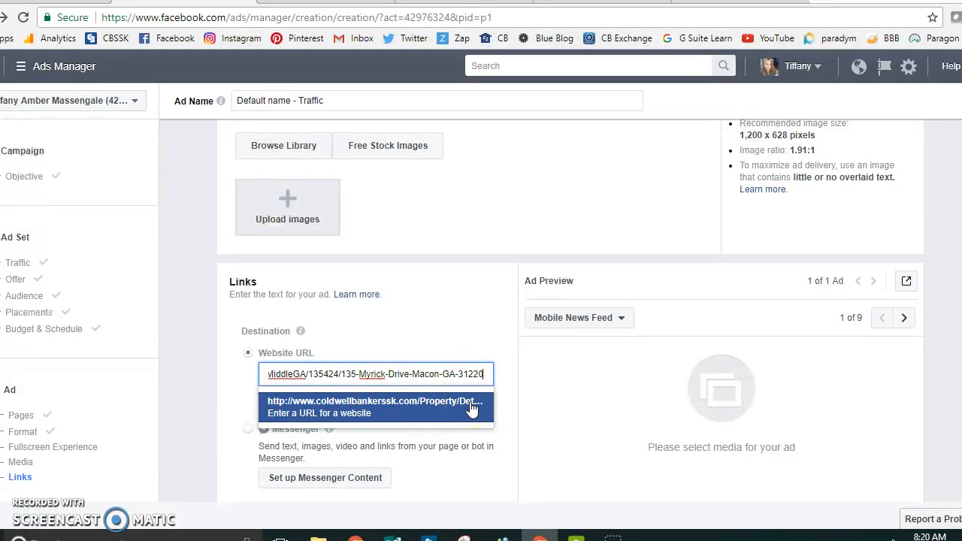
{"action": "left_click", "coordinate": [430, 411]}
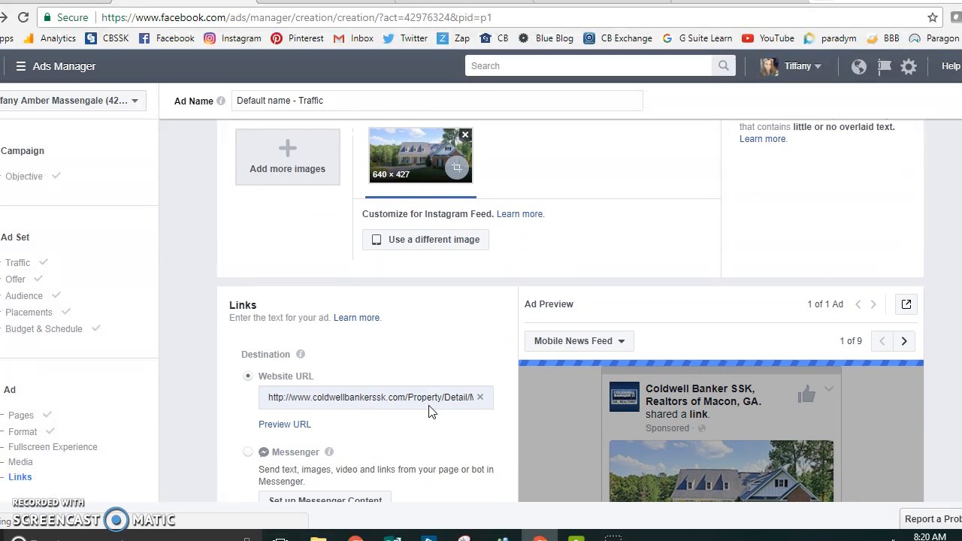
{"action": "scroll", "coordinate": [430, 412], "scroll_direction": "down", "scroll_amount": 1}
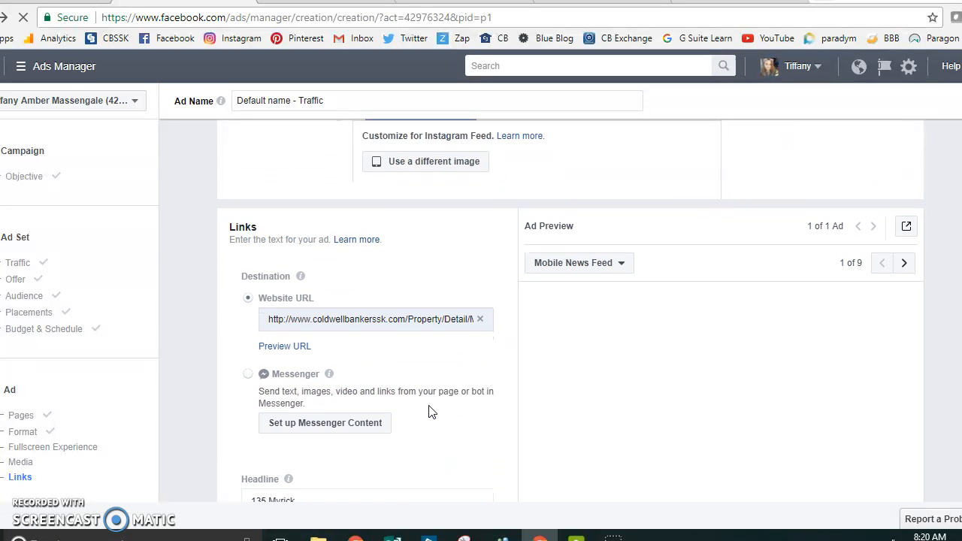
Step: Replace the ad's headline with Stunning!!
{"action": "scroll", "coordinate": [430, 412], "scroll_direction": "down", "scroll_amount": 1}
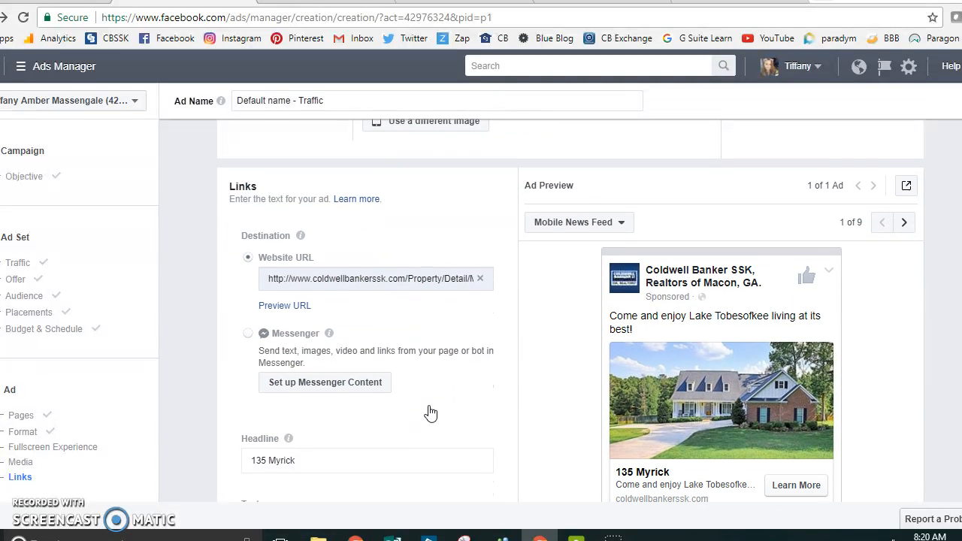
{"action": "scroll", "coordinate": [430, 406], "scroll_direction": "down", "scroll_amount": 1}
{"action": "scroll", "coordinate": [430, 406], "scroll_direction": "up", "scroll_amount": 1}
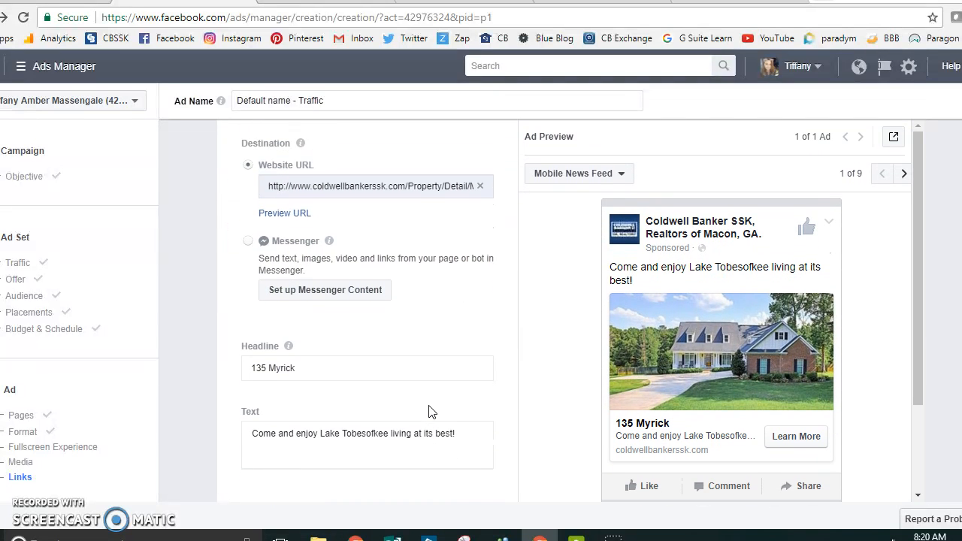
{"action": "scroll", "coordinate": [510, 366], "scroll_direction": "down", "scroll_amount": 1}
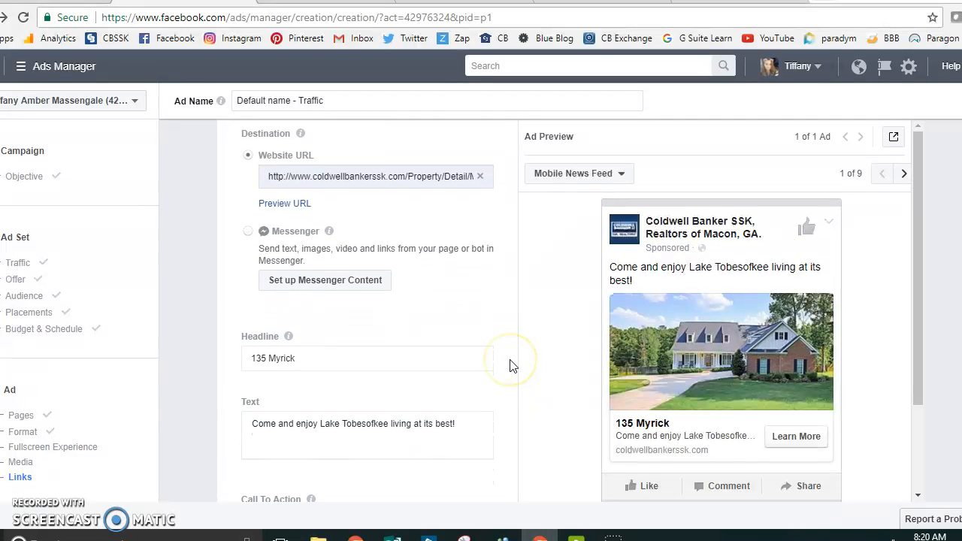
{"action": "left_click", "coordinate": [321, 338]}
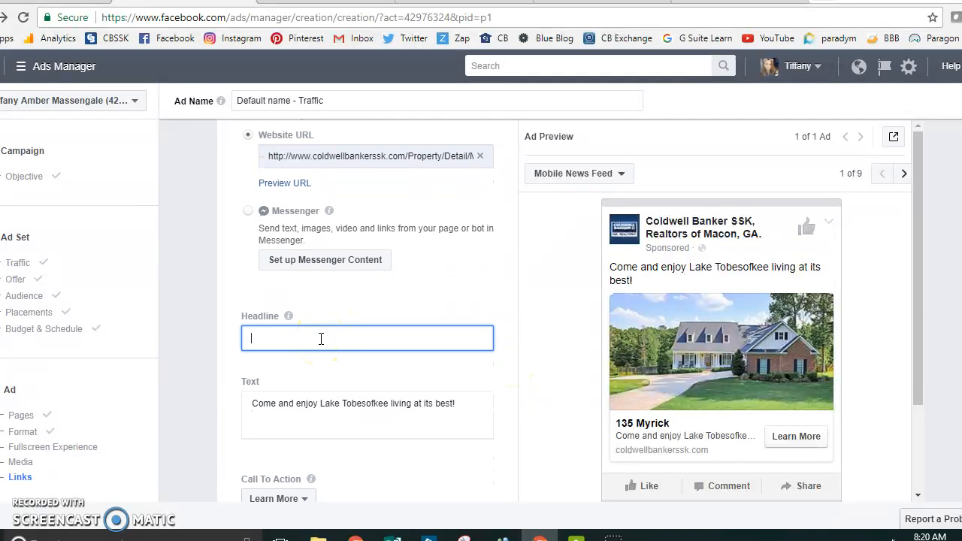
{"action": "type", "text": "S"}
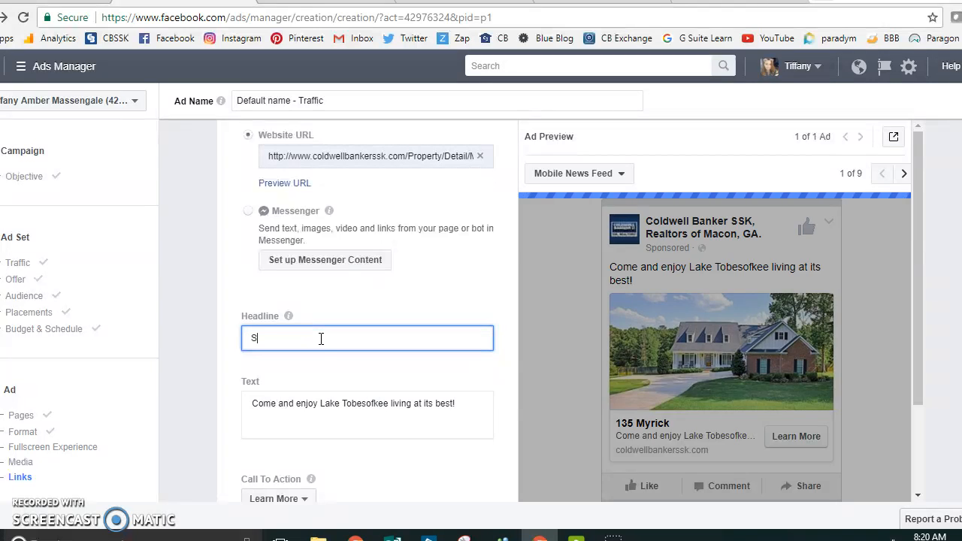
{"action": "type", "text": "tun"}
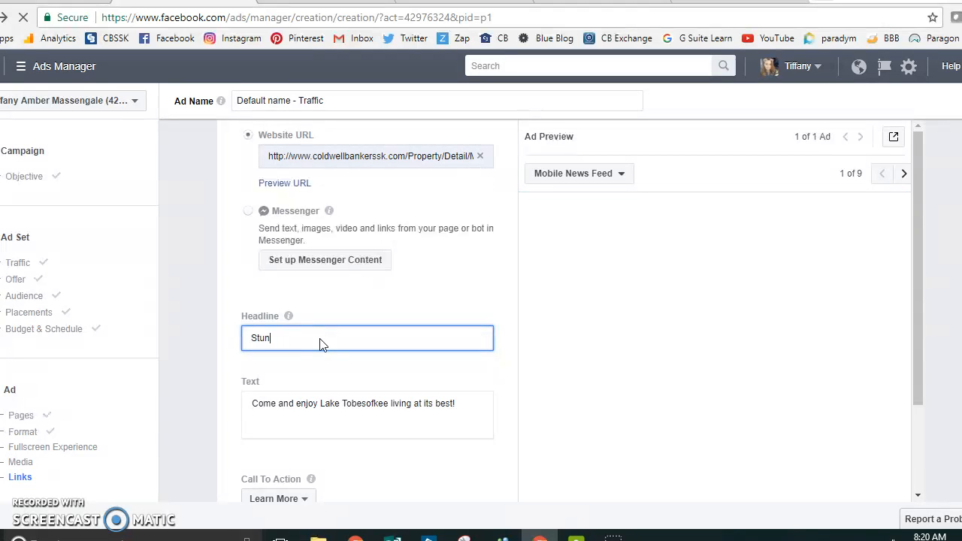
{"action": "type", "text": "nighning!!"}
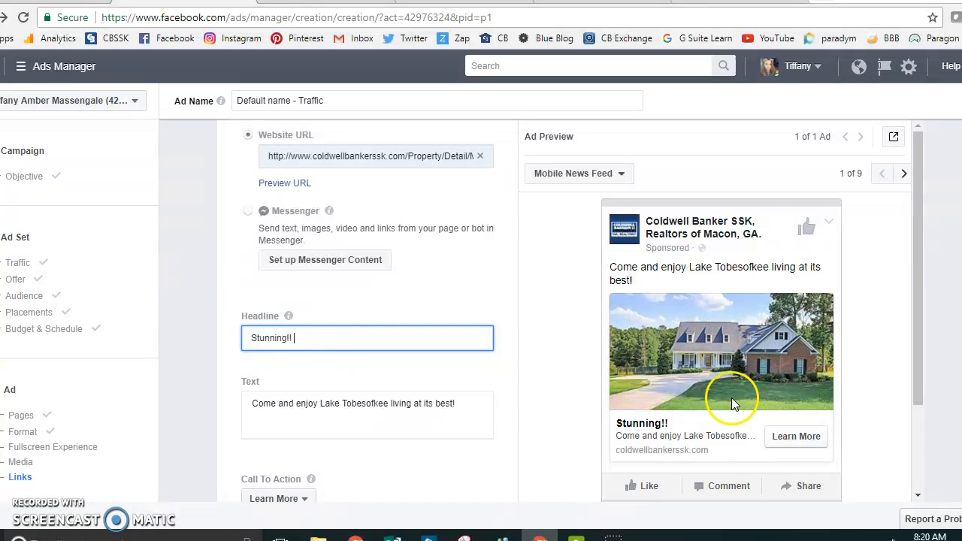
{"action": "scroll", "coordinate": [693, 434], "scroll_direction": "down", "scroll_amount": 2}
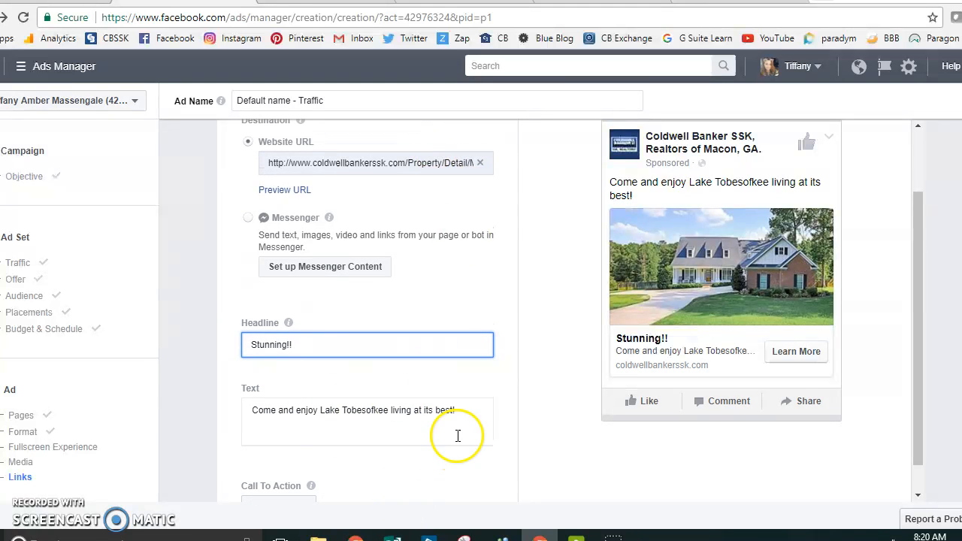
{"action": "left_click", "coordinate": [473, 407]}
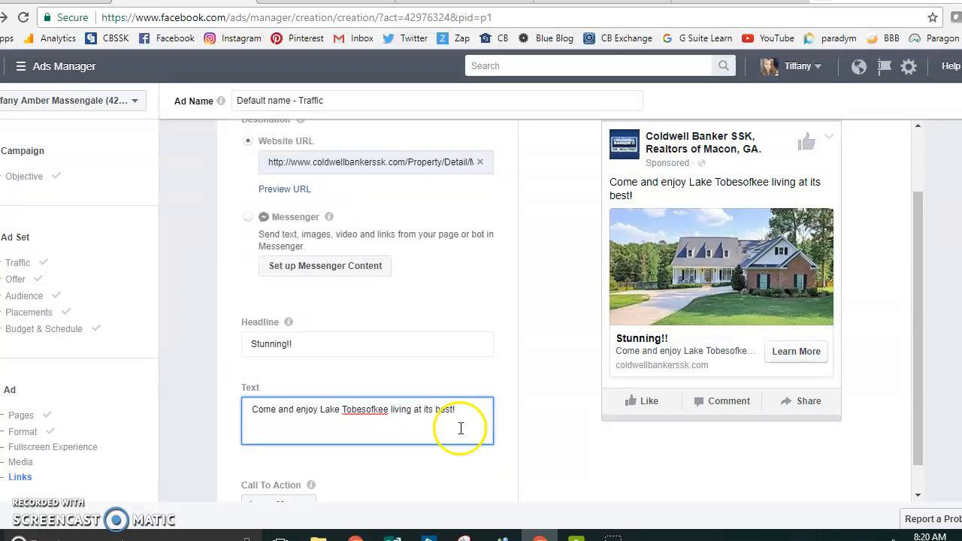
{"action": "left_click", "coordinate": [316, 413]}
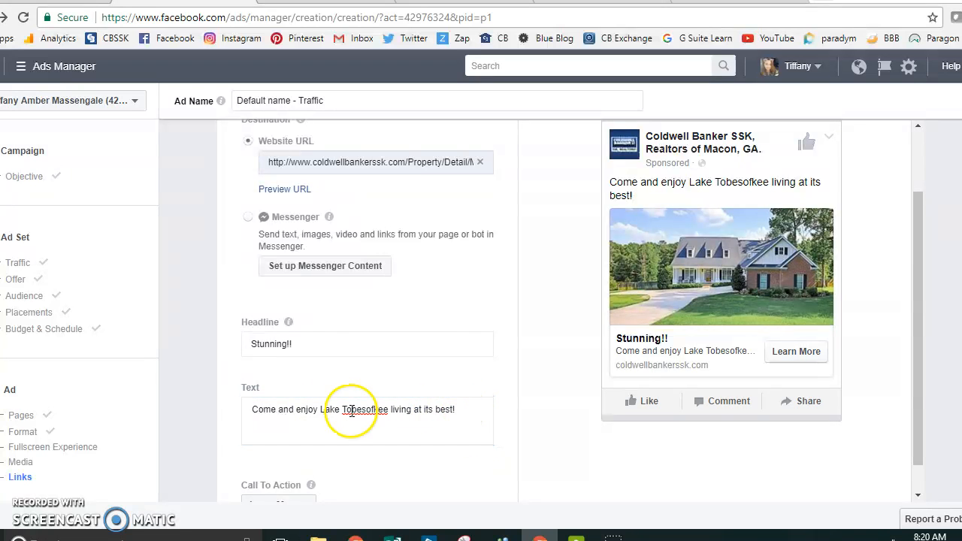
{"action": "triple_click", "coordinate": [251, 418]}
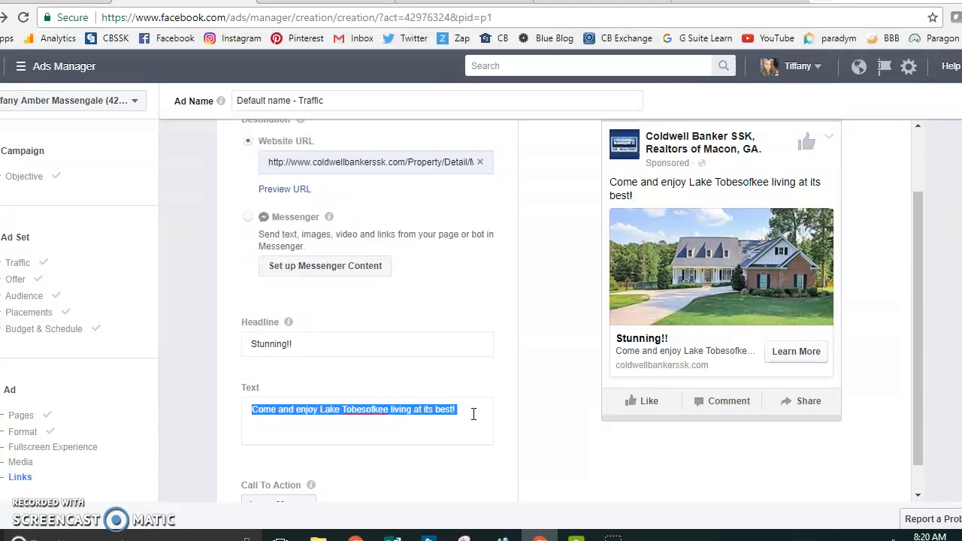
{"action": "left_click", "coordinate": [479, 419]}
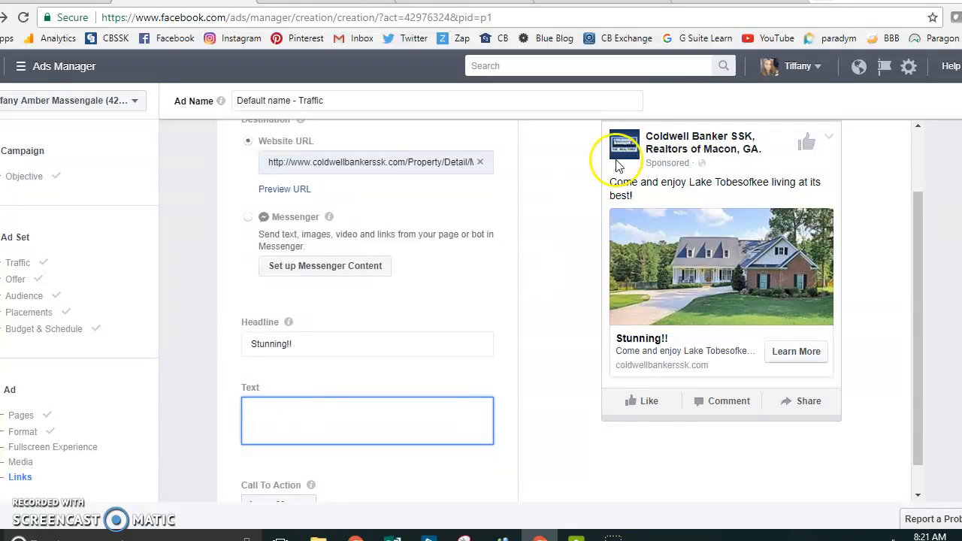
{"action": "left_click", "coordinate": [685, 11]}
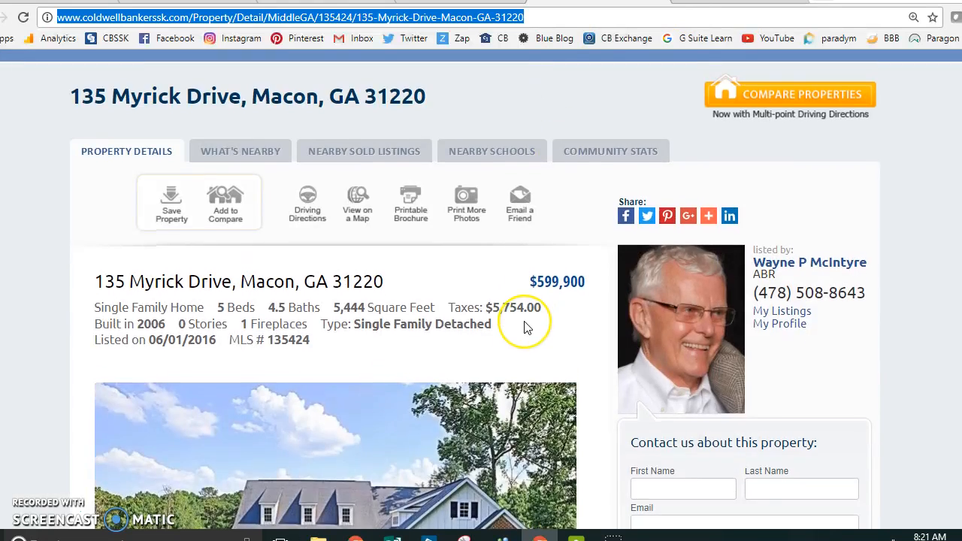
{"action": "scroll", "coordinate": [526, 327], "scroll_direction": "down", "scroll_amount": 8}
{"action": "left_click", "coordinate": [93, 310]}
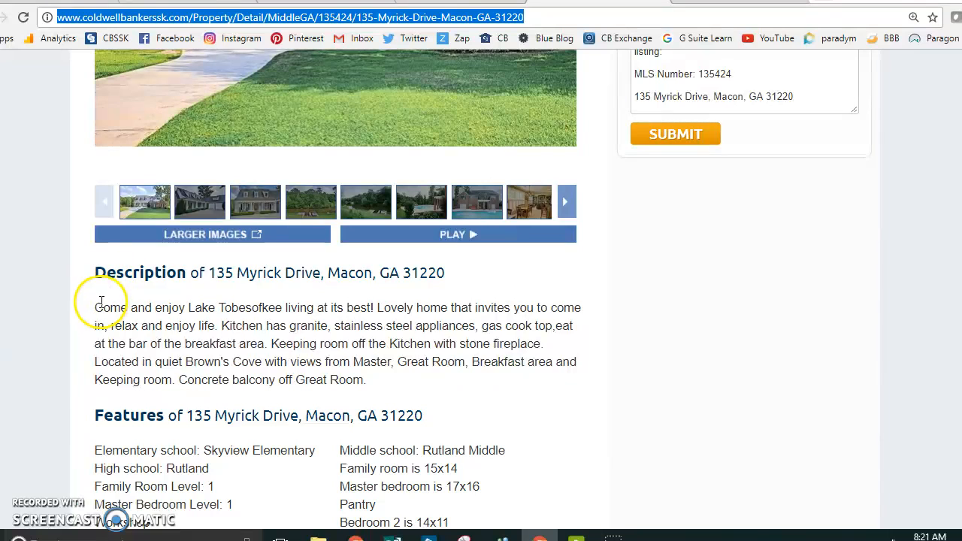
{"action": "left_click_drag", "start_coordinate": [95, 308], "coordinate": [502, 384]}
{"action": "key", "text": "ctrl+c"}
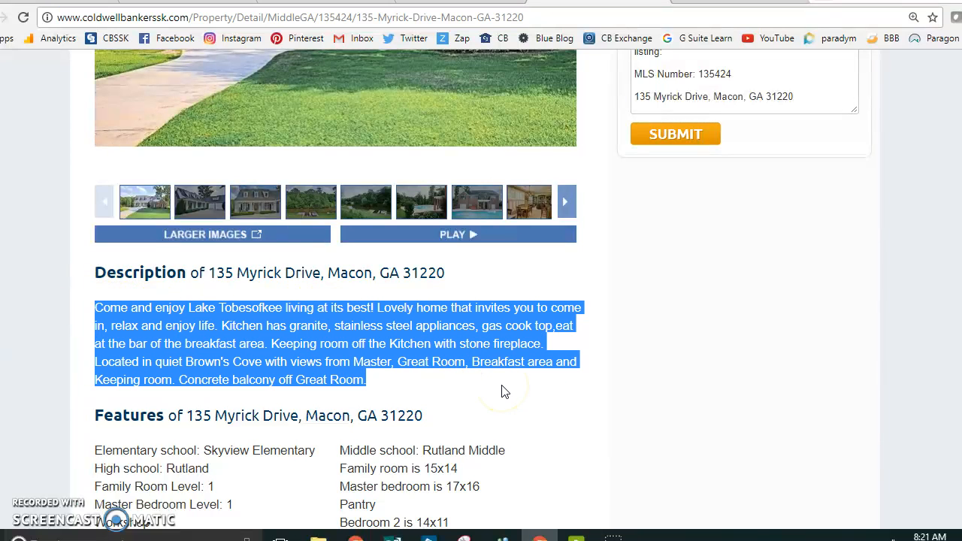
{"action": "left_click", "coordinate": [202, 3]}
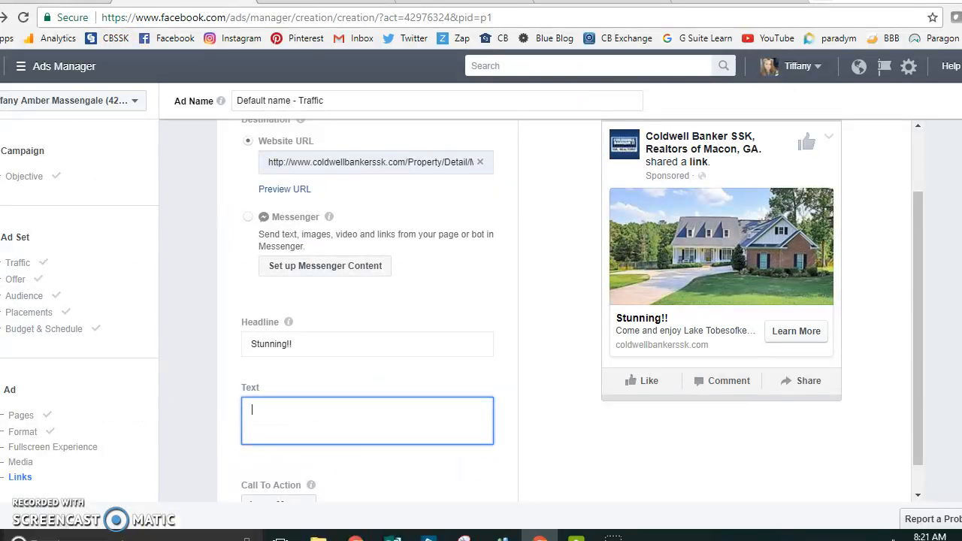
{"action": "left_click", "coordinate": [359, 421]}
{"action": "key", "text": "ctrl+v"}
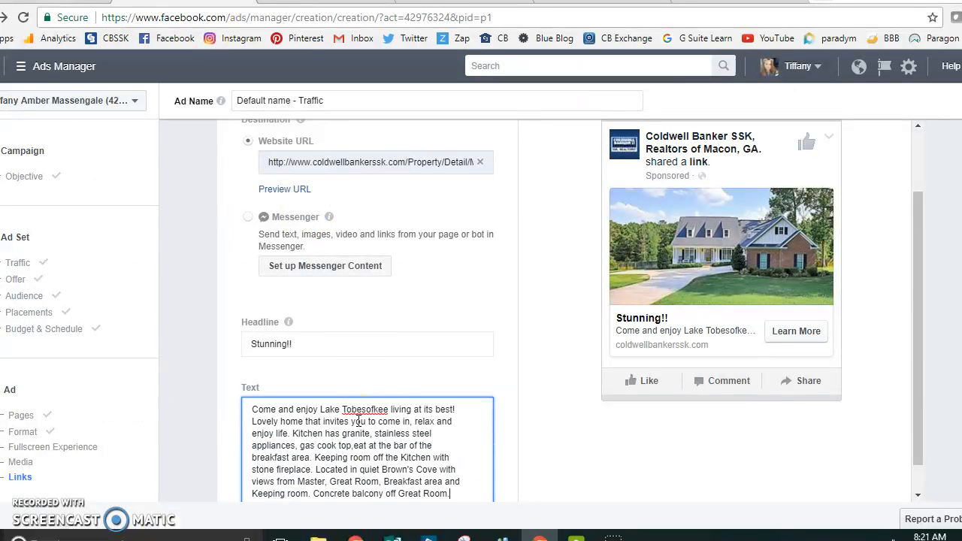
Step: Review the remaining ad options, advanced link settings and tracking section down to the order buttons
{"action": "scroll", "coordinate": [359, 421], "scroll_direction": "down", "scroll_amount": 2}
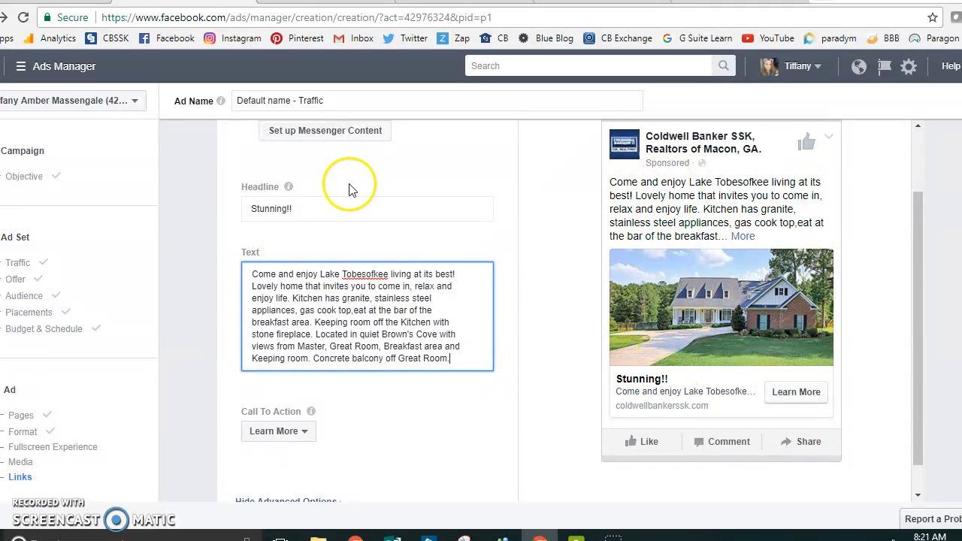
{"action": "scroll", "coordinate": [576, 275], "scroll_direction": "down", "scroll_amount": 5}
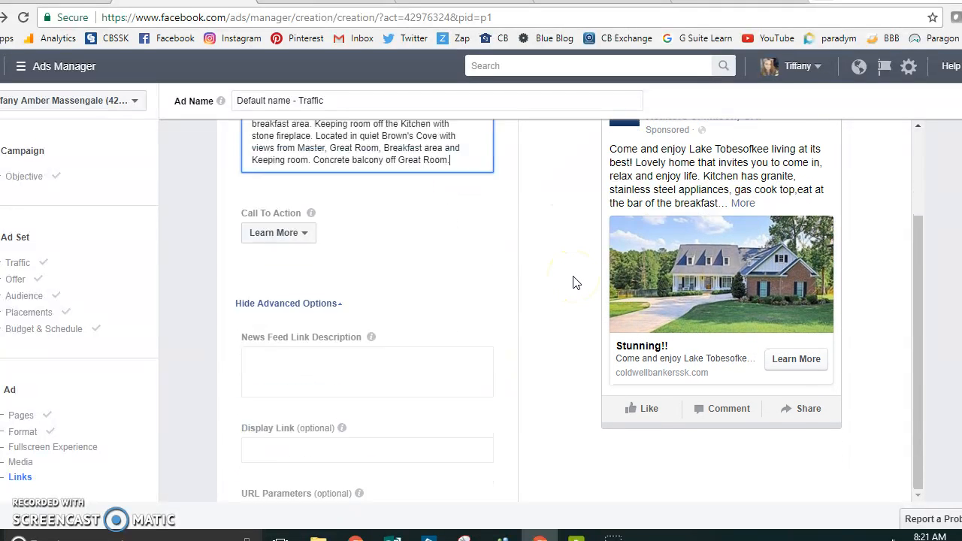
{"action": "scroll", "coordinate": [576, 282], "scroll_direction": "down", "scroll_amount": 3}
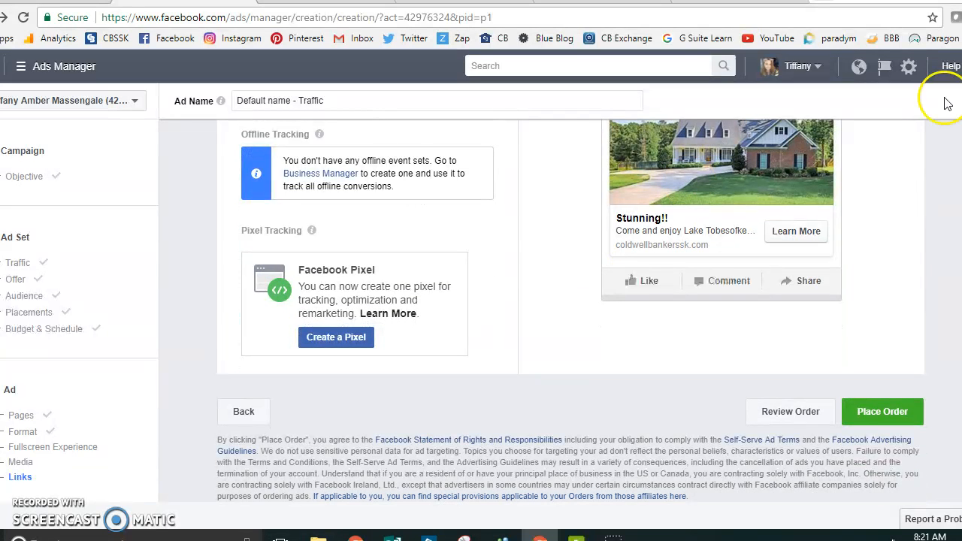